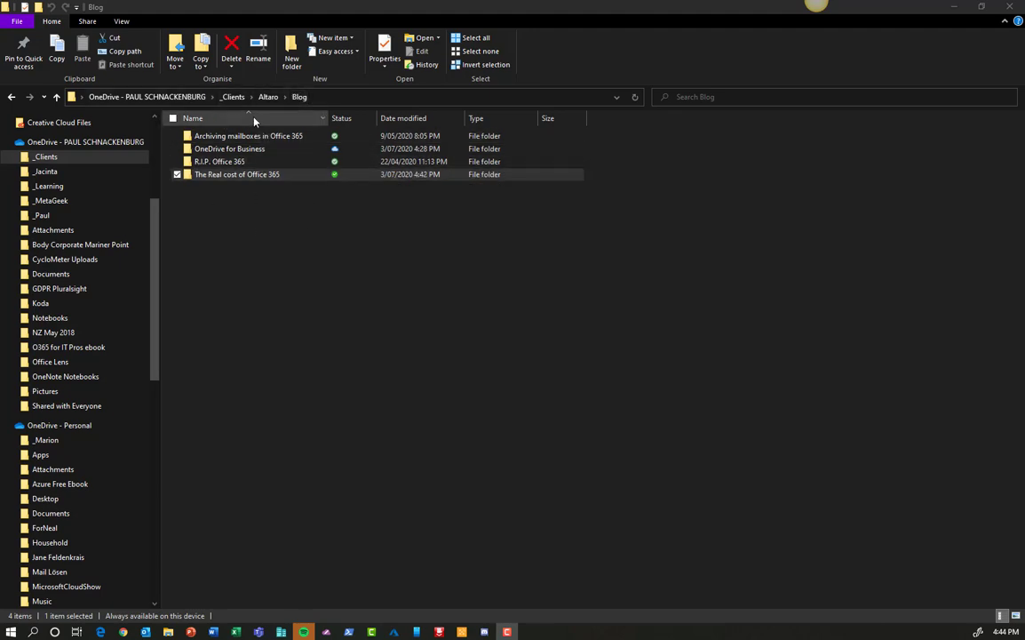
- View the work OneDrive's files online in the browser, showing folders such as _Clients
right_click(56, 145)
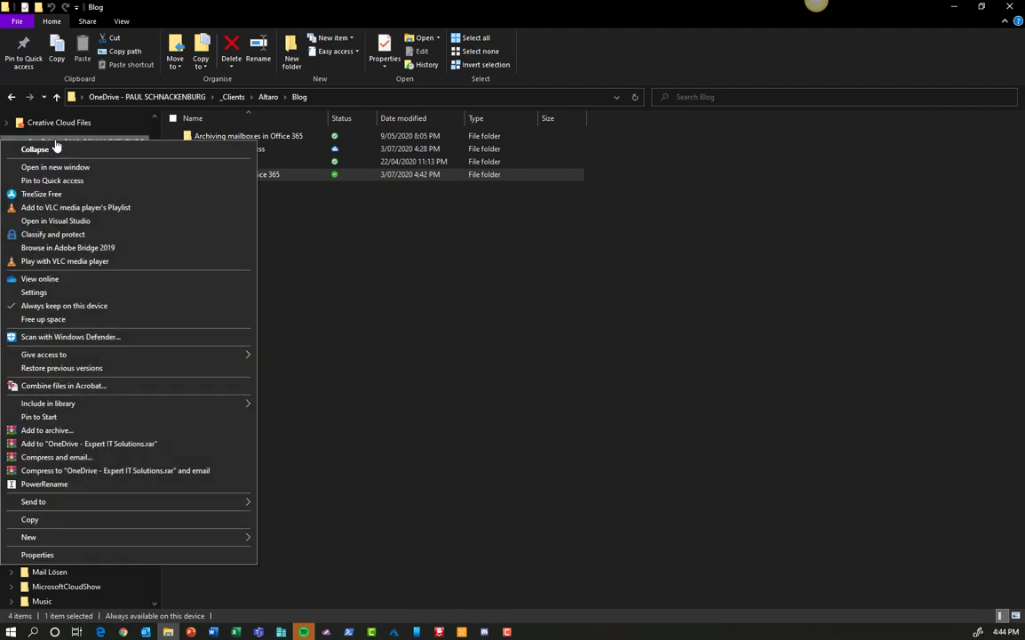
click(71, 281)
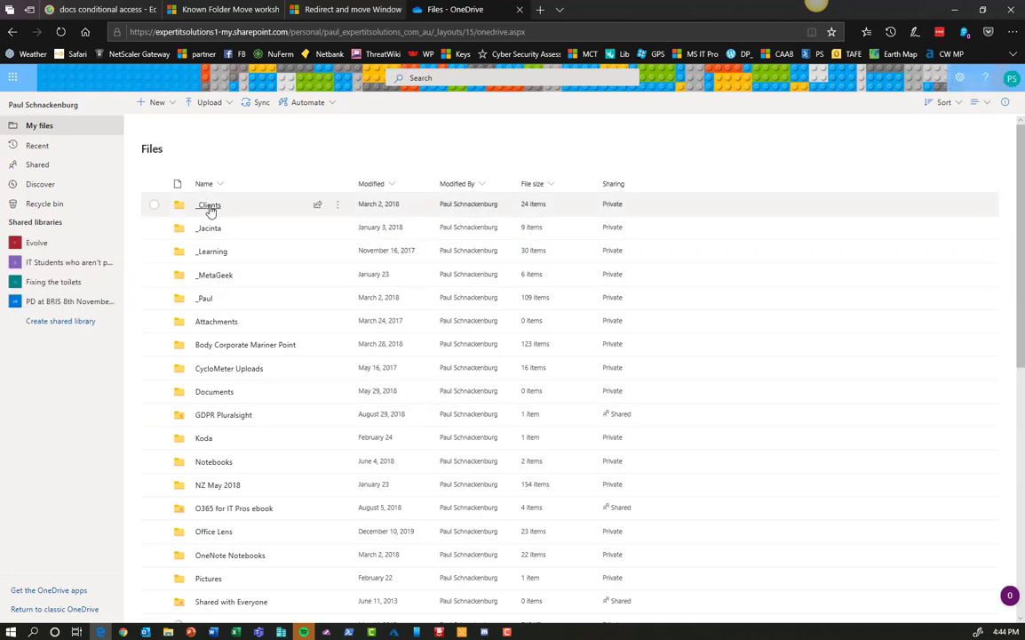
- Browse to _Clients > Altaro > Blog in OneDrive on the web
click(210, 205)
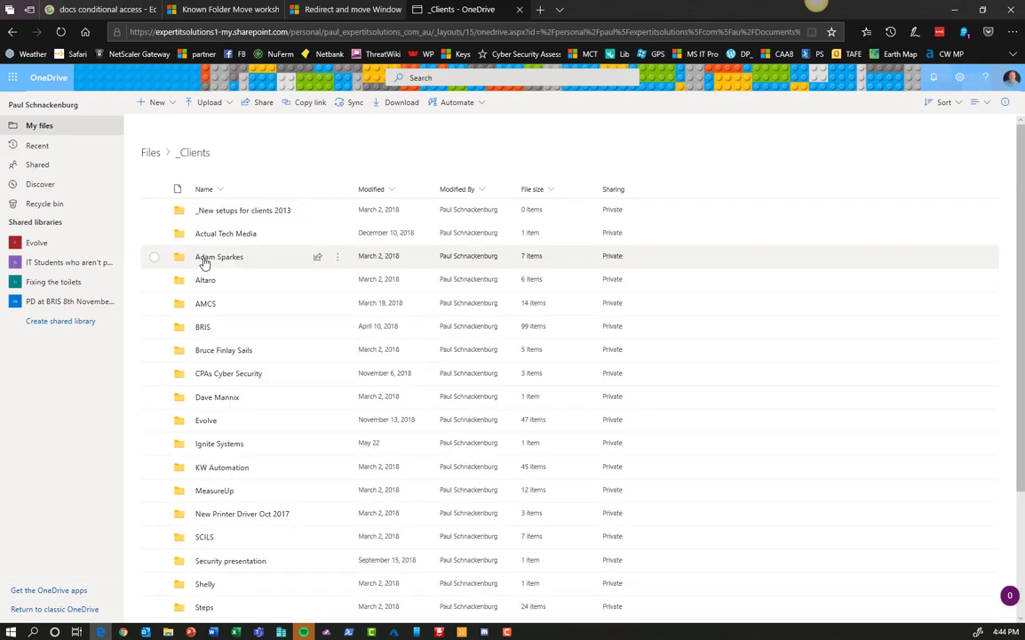
click(204, 281)
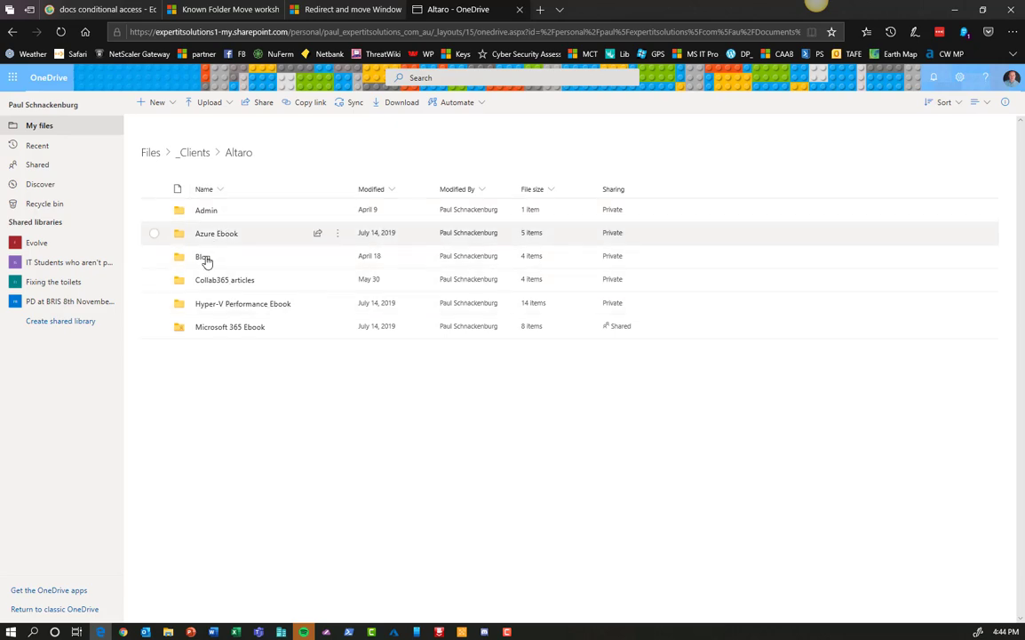
click(203, 257)
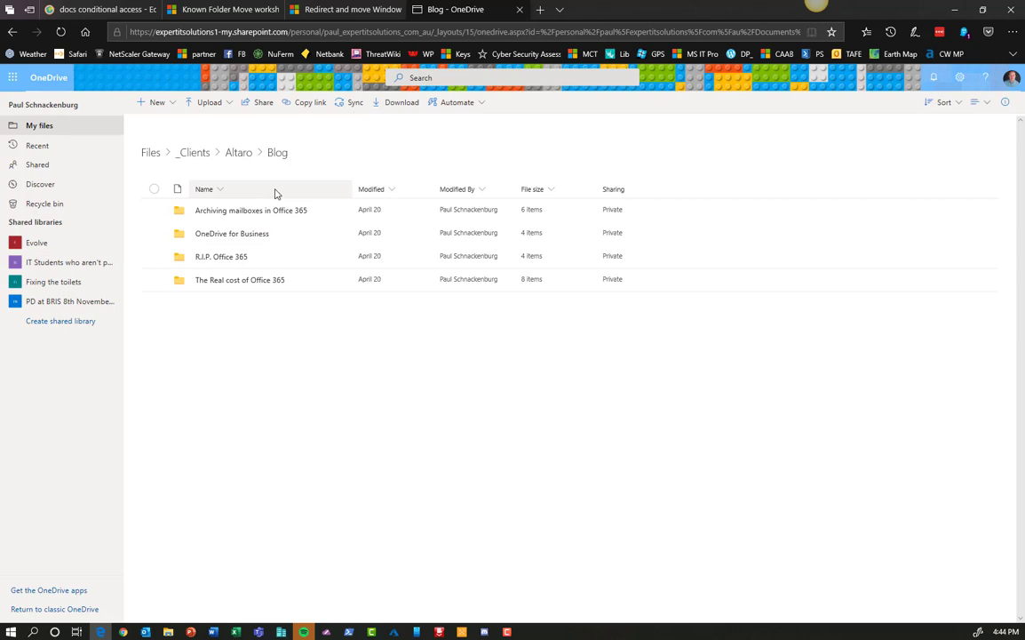
- Open the Office.com home page from the Microsoft 365 app launcher and launch OneDrive from it
right_click(14, 79)
key(Escape)
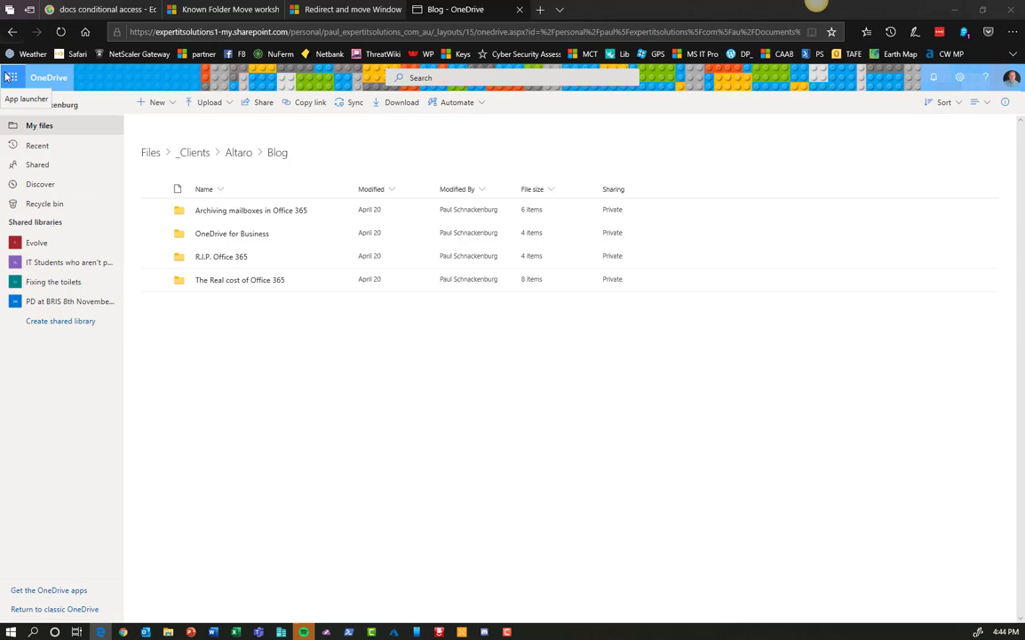
click(10, 78)
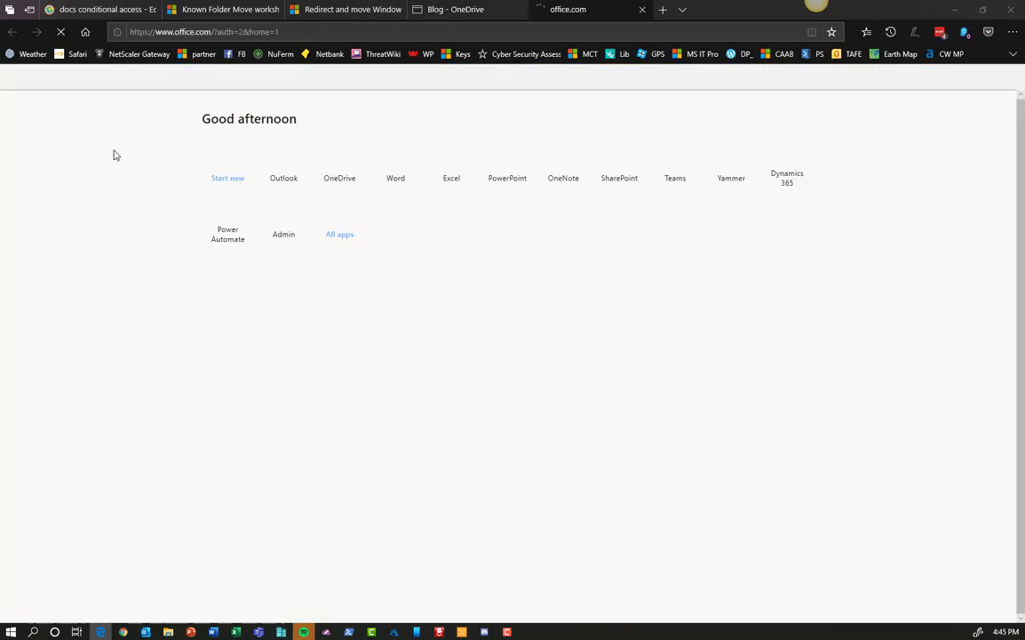
click(341, 165)
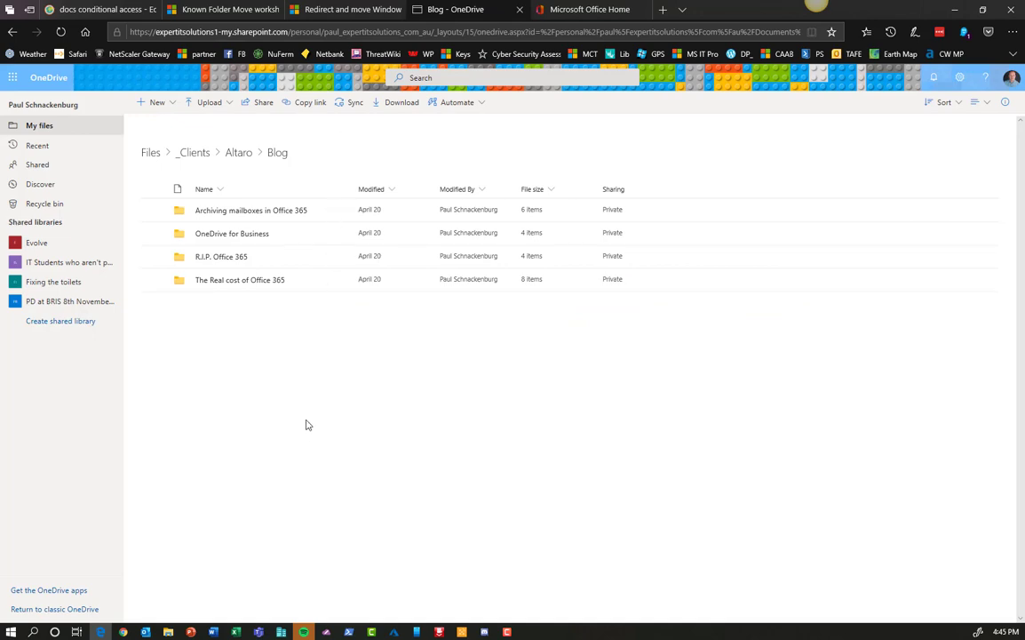
click(168, 632)
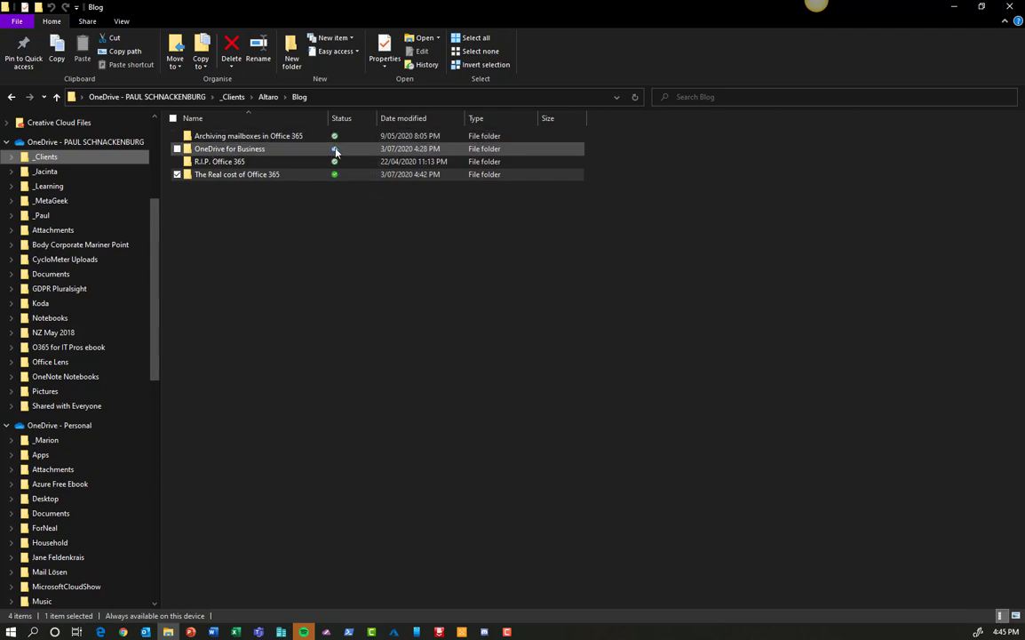
click(211, 159)
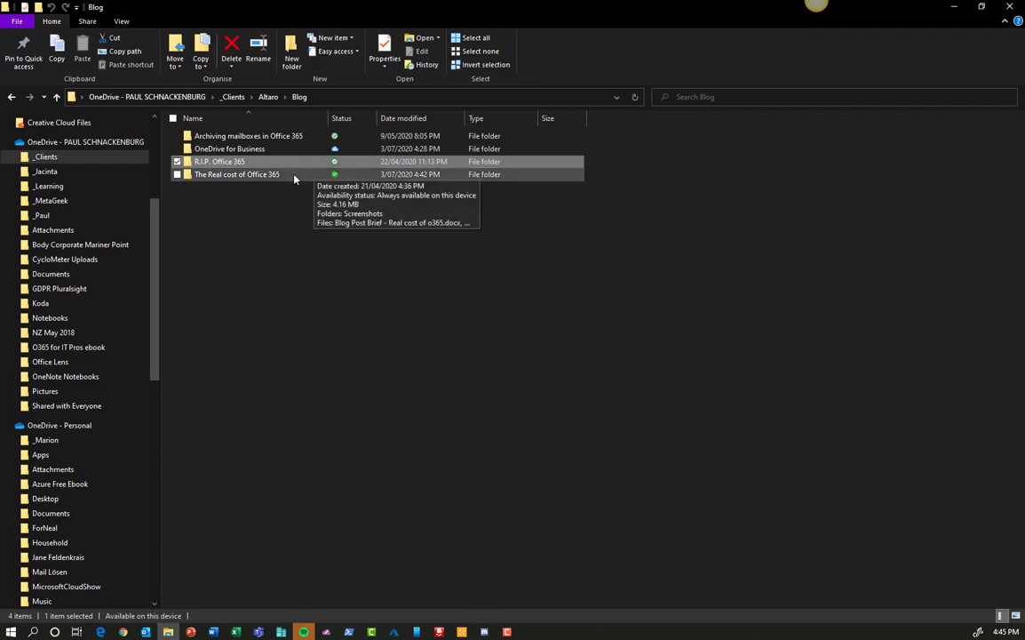
click(265, 138)
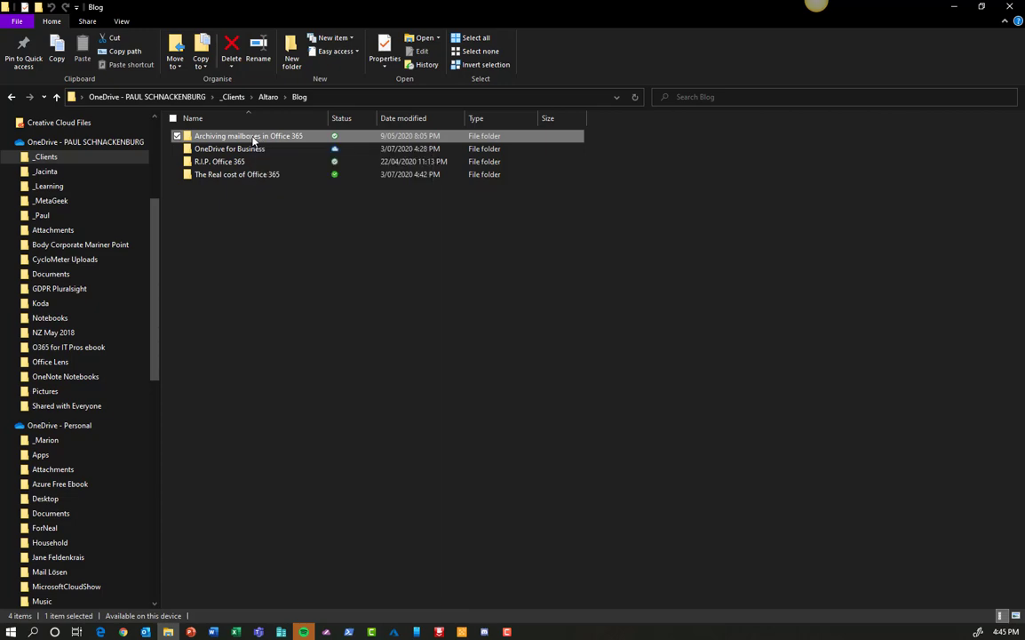
- Free up space on the Archiving mailboxes in Office 365 folder, making it online-only, then open it
right_click(253, 140)
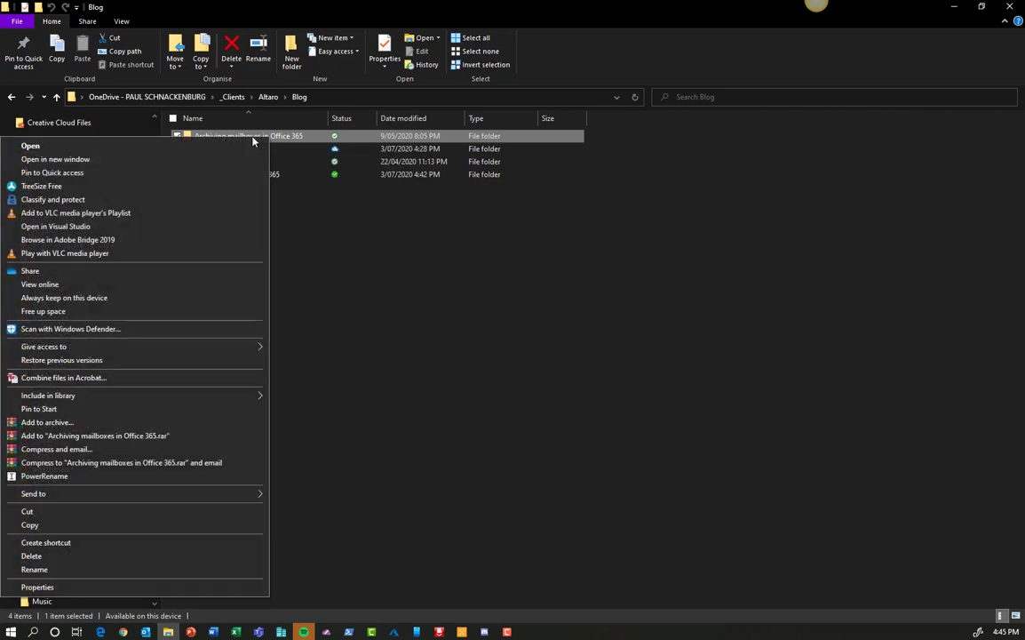
click(149, 311)
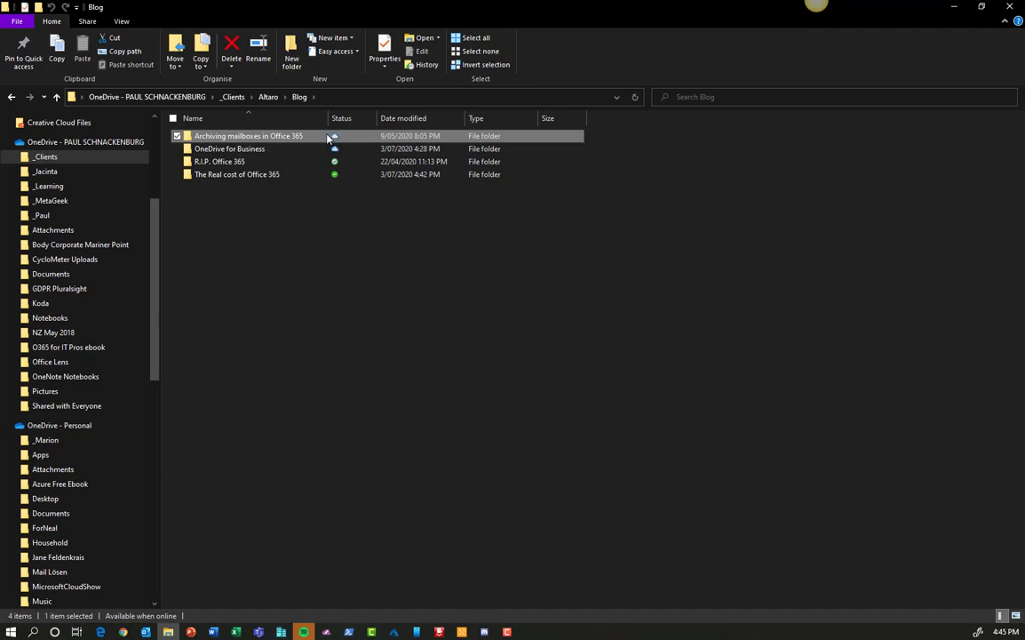
double_click(274, 138)
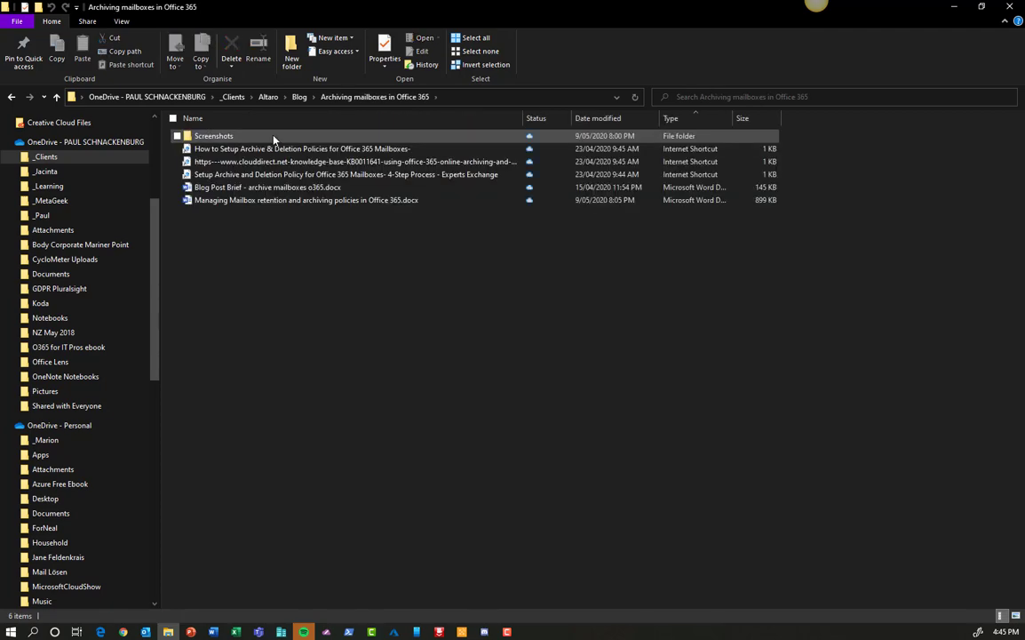
- Download and open Managing Mailbox retention and archiving policies in Office 365.docx in Word, then minimize Word
click(238, 202)
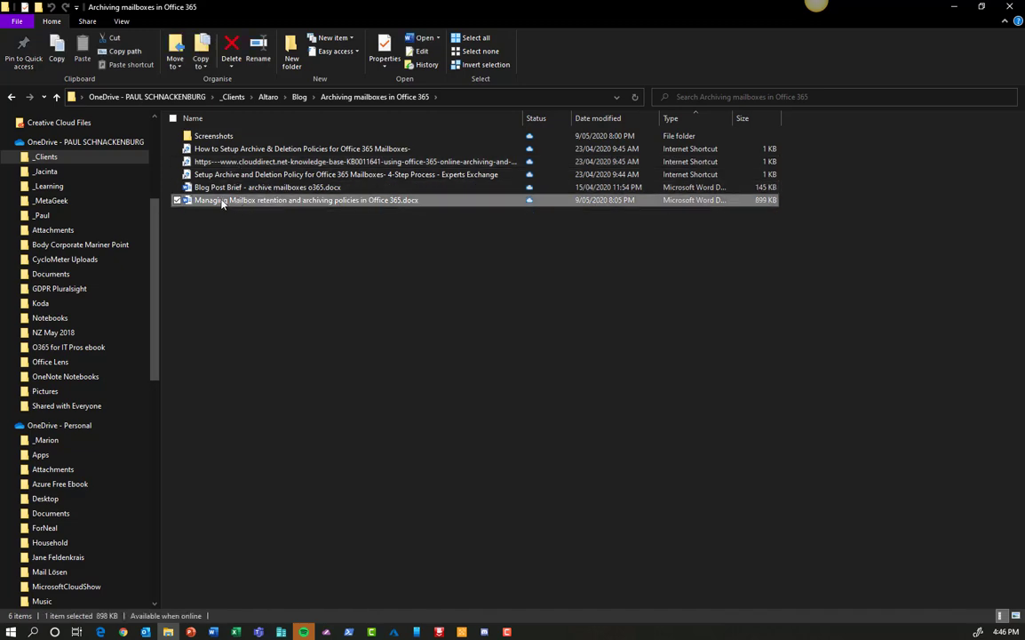
double_click(222, 202)
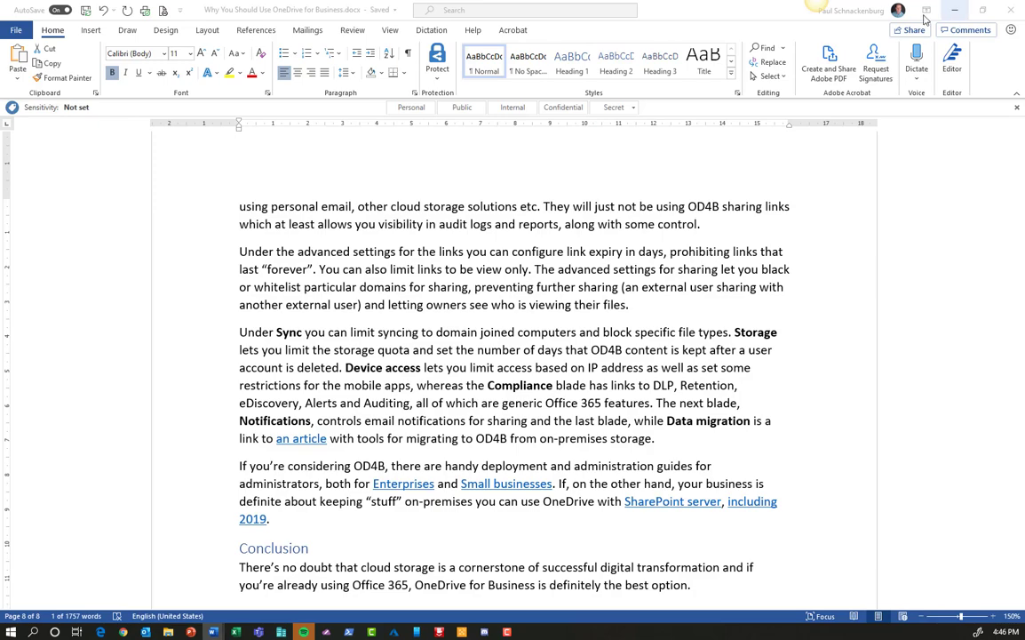
click(958, 7)
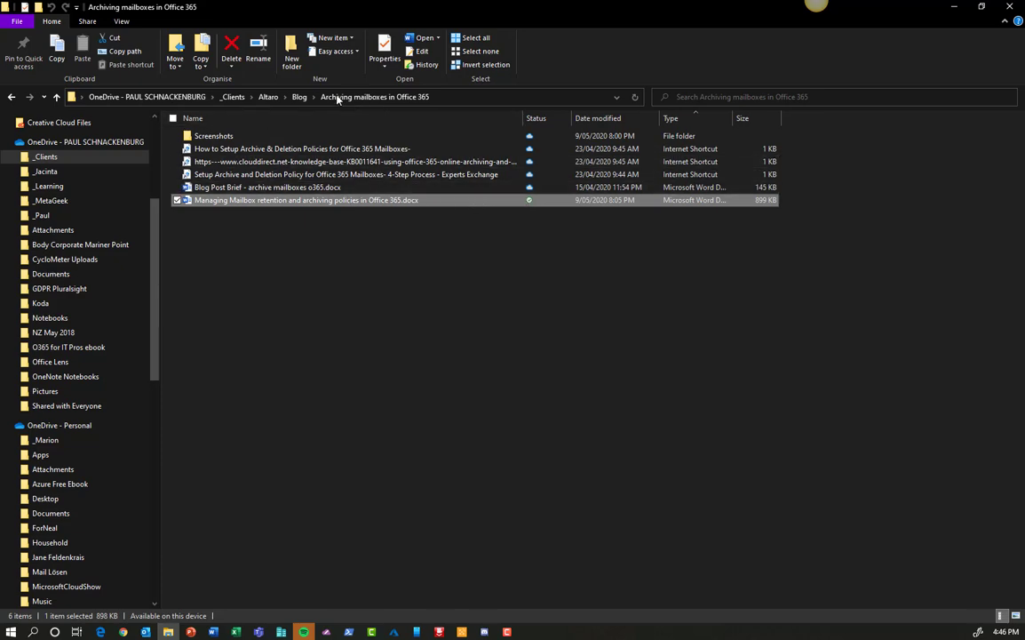
- Return to the Blog folder and set R.I.P. Office 365 to Always keep on this device
click(301, 97)
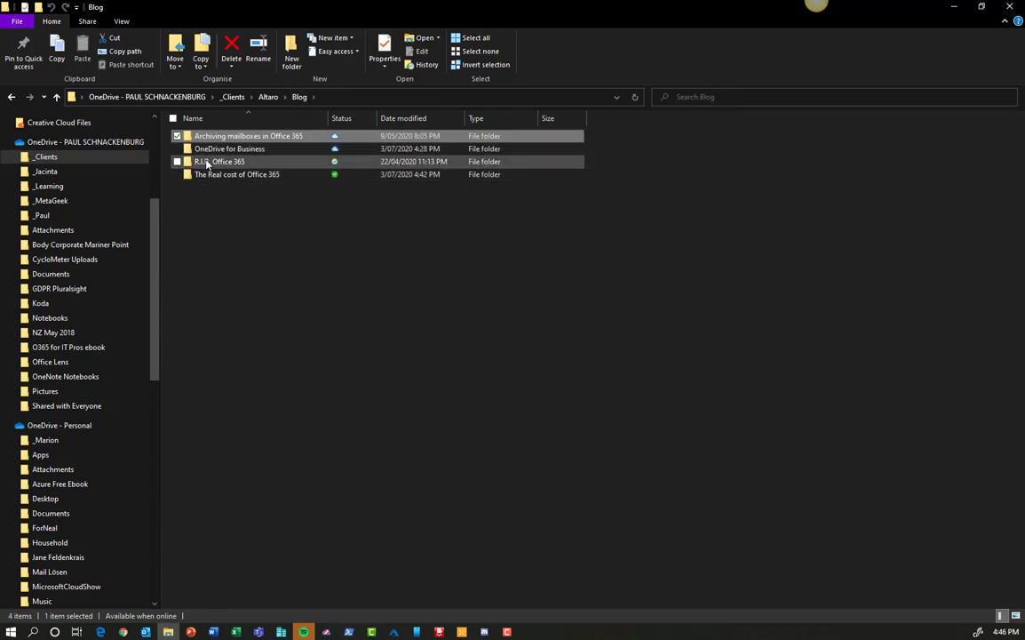
right_click(207, 163)
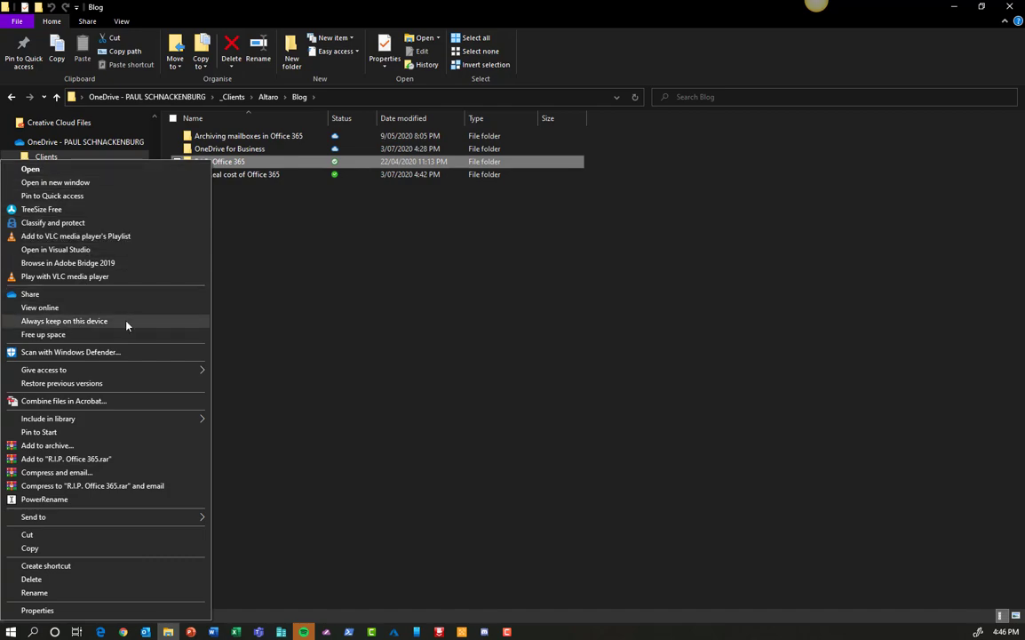
click(309, 273)
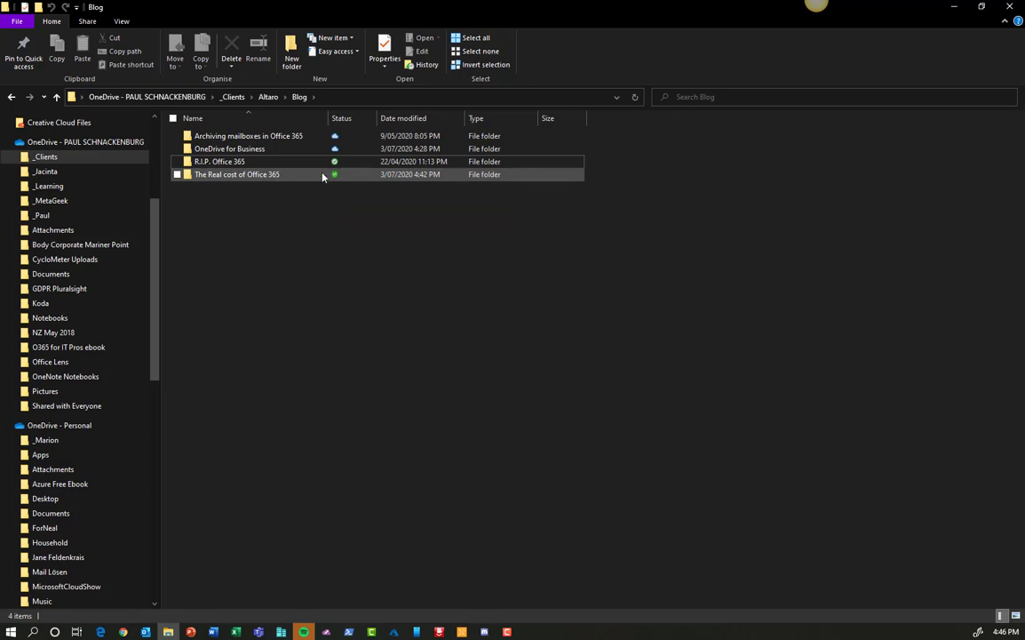
mouse_move(218, 175)
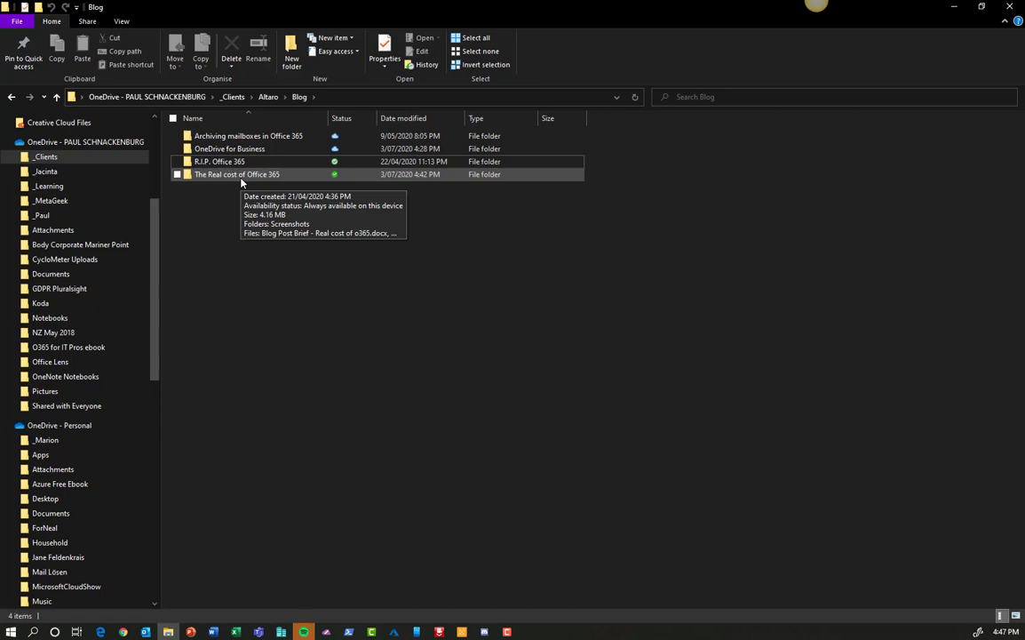
- Open The Real cost of Office 365 folder and review The Real Cost of Office 365 Revealed.docx version history
double_click(241, 178)
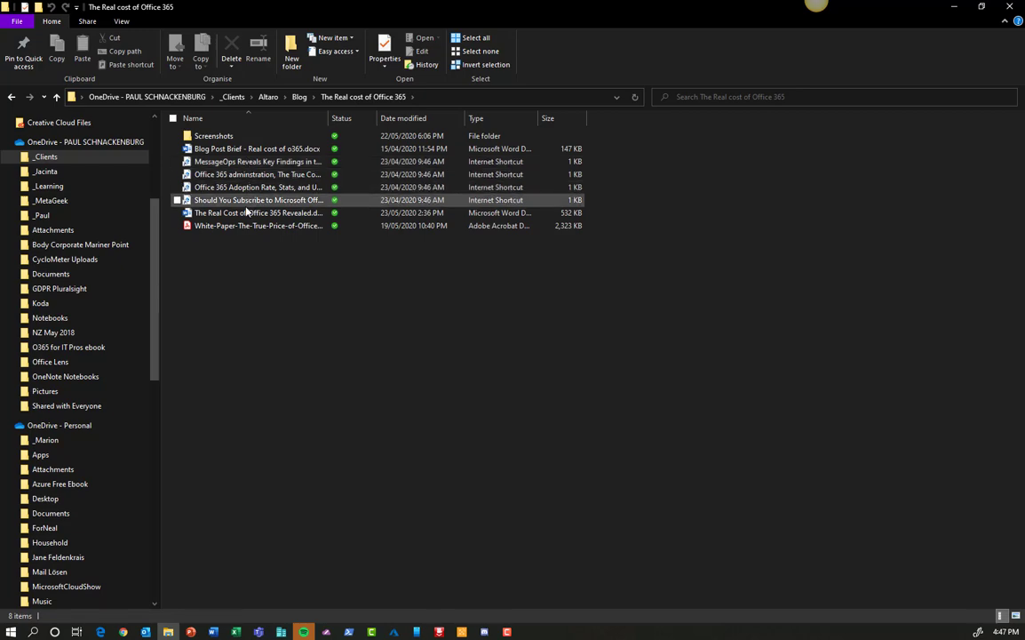
click(248, 213)
right_click(248, 213)
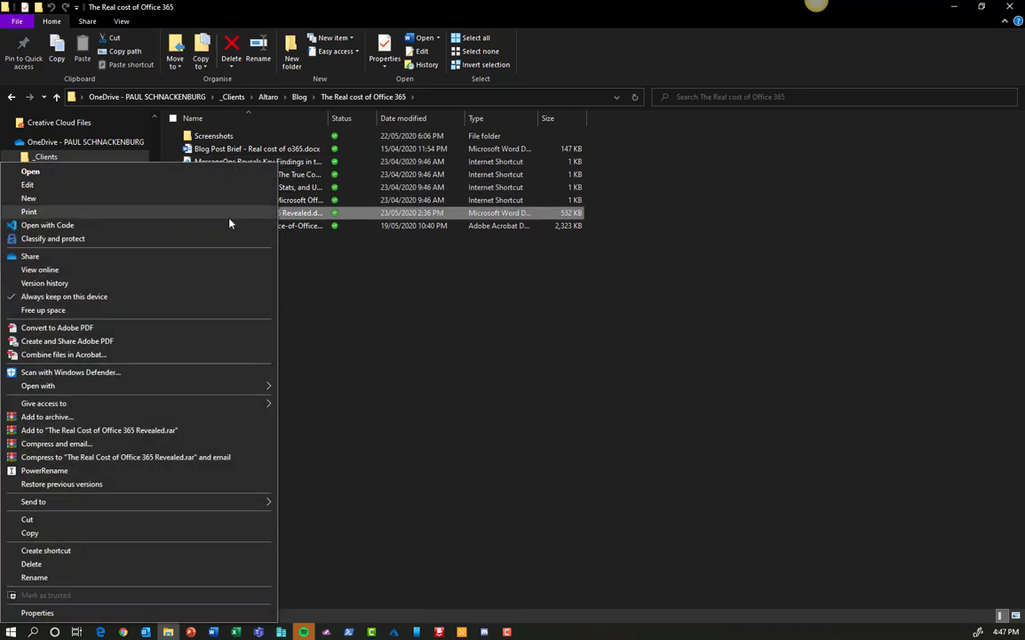
click(162, 284)
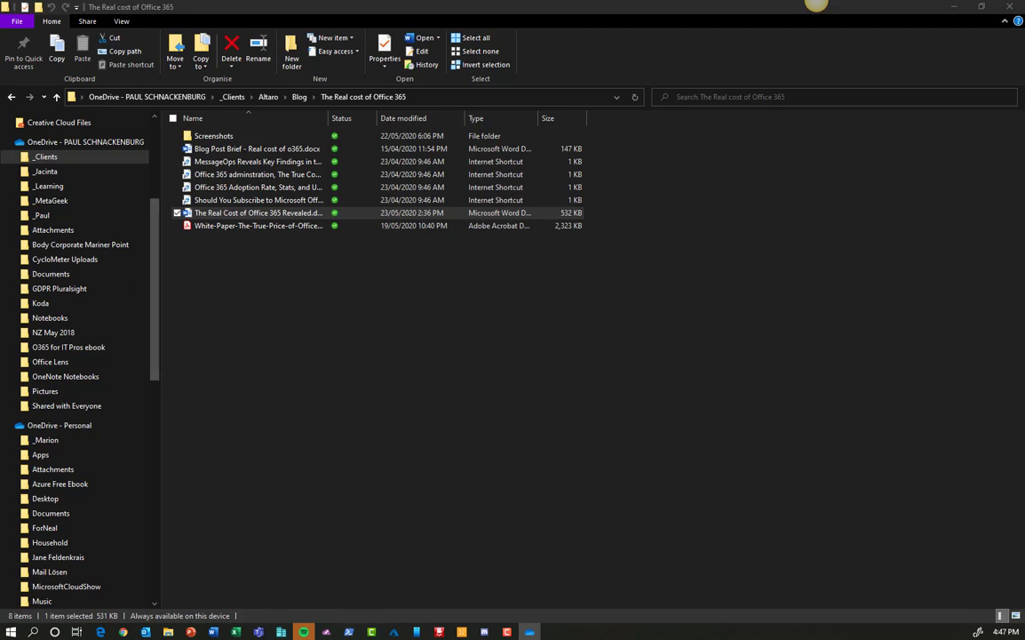
drag(67, 229, 244, 96)
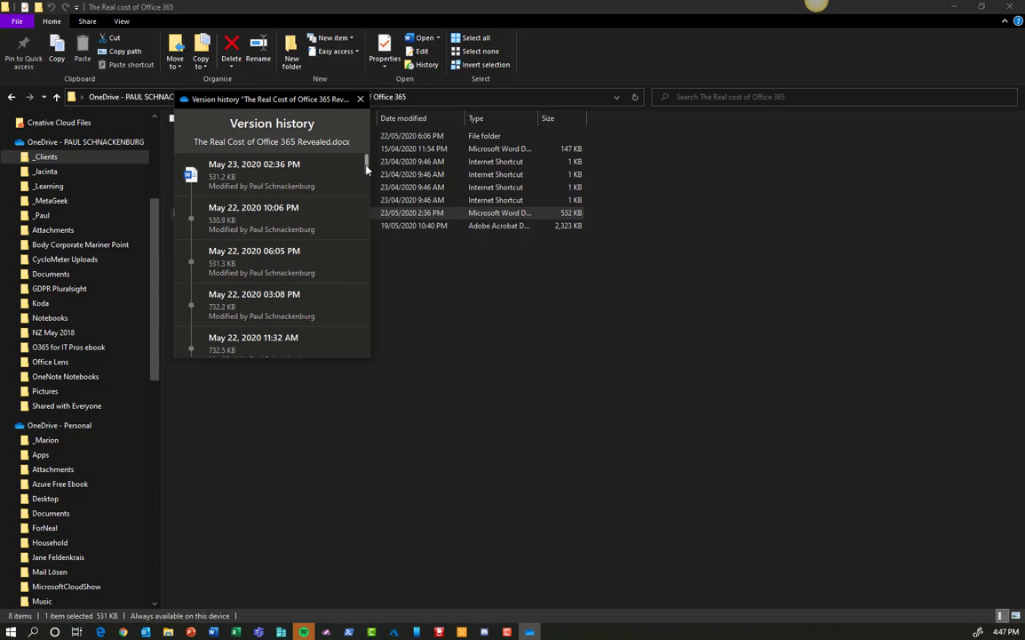
drag(366, 166, 359, 134)
click(362, 98)
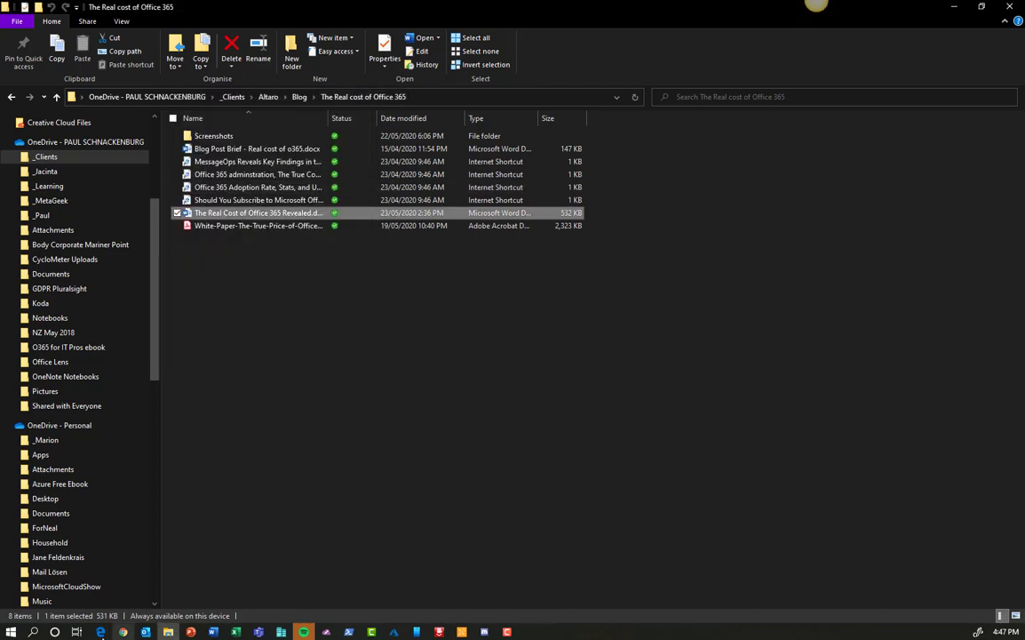
- Go to Blog > R.I.P. Office 365 on OneDrive web and show actions for R.I.P. Office 365.docx
click(101, 631)
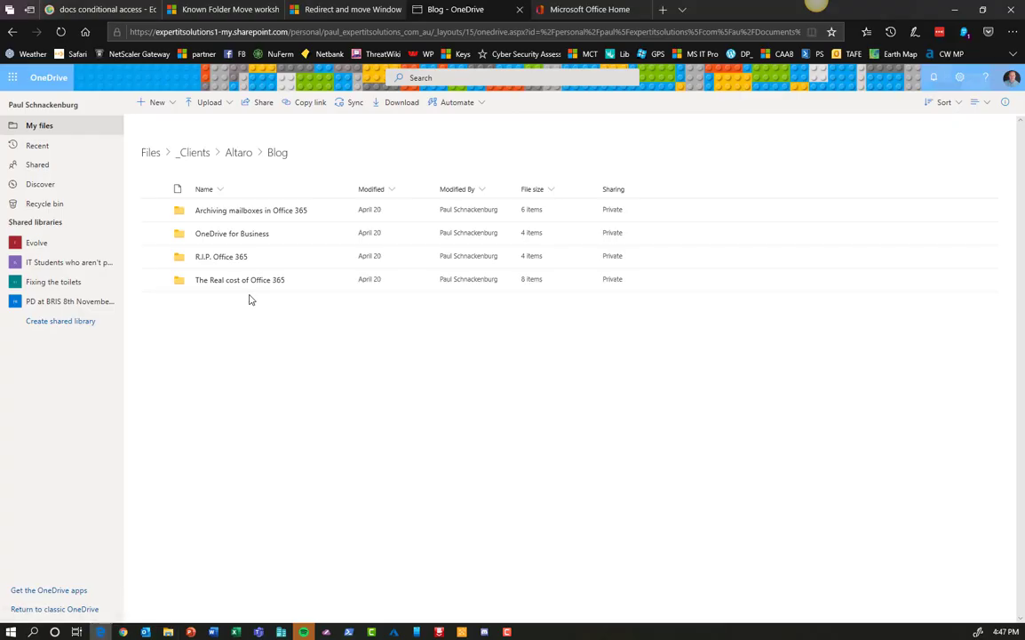
click(227, 258)
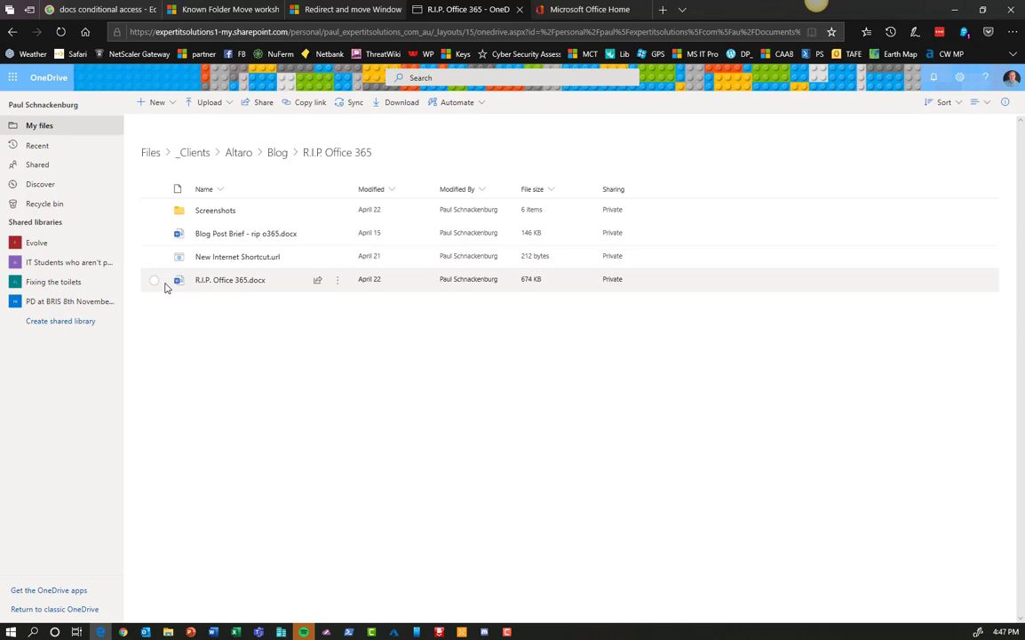
click(342, 286)
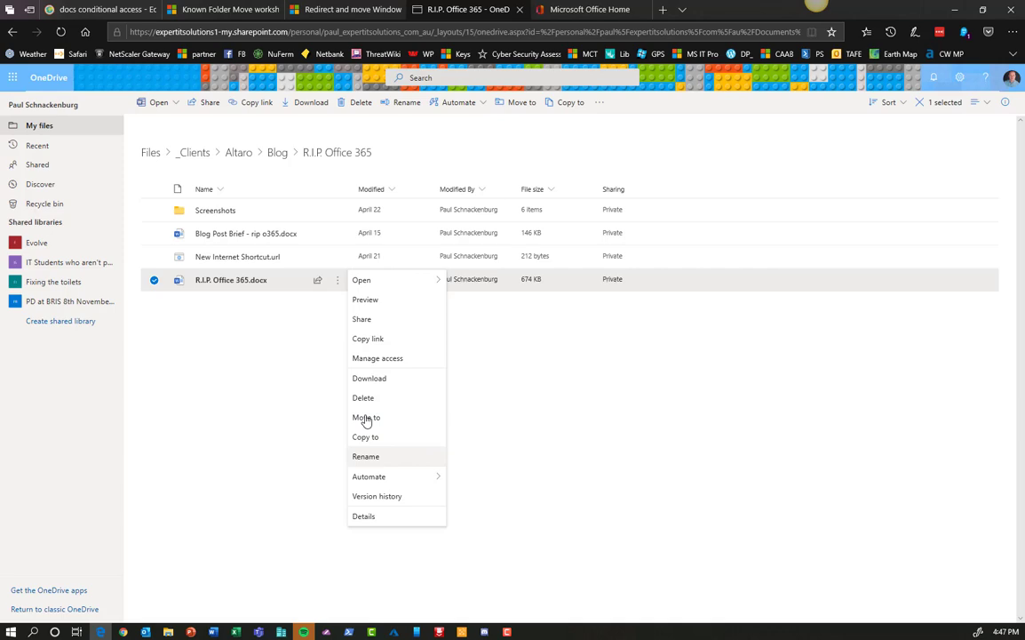
- Check R.I.P. Office 365.docx version history (versions 1.0 to 19.0) and close the panel
click(370, 496)
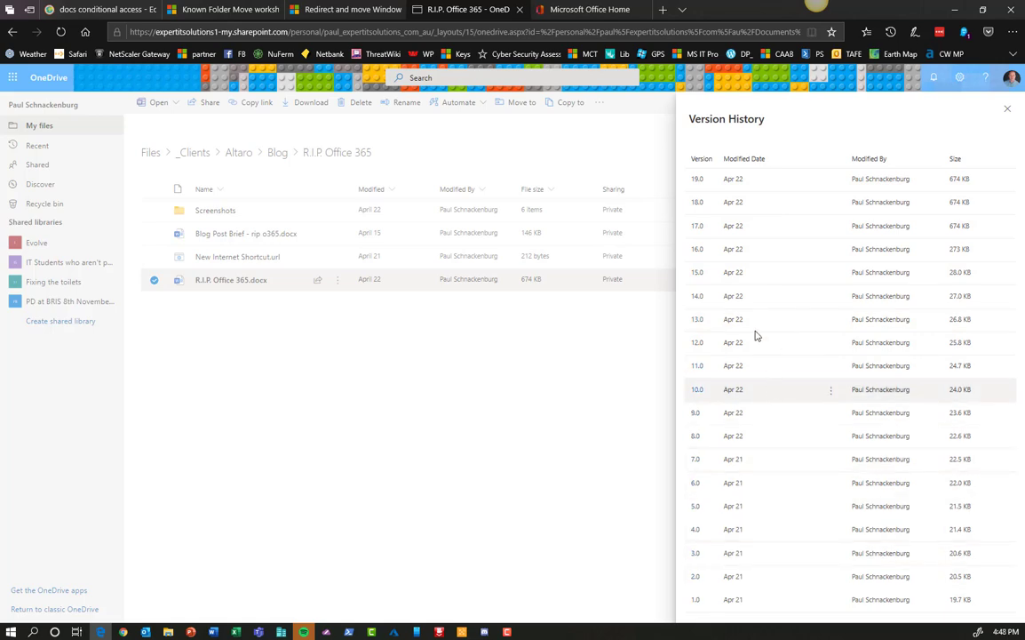
click(1006, 112)
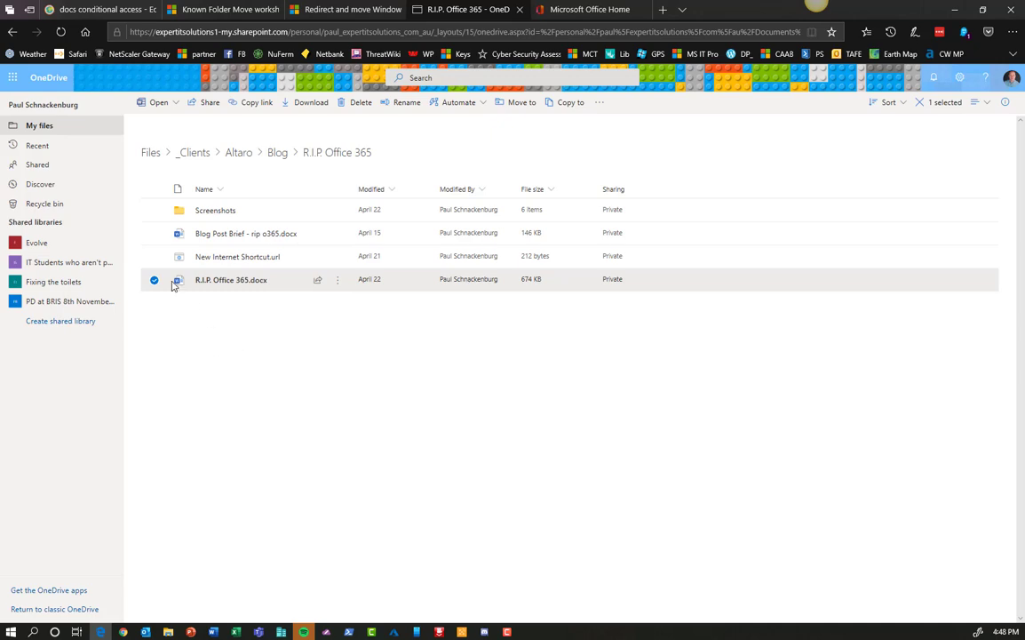
- Open OneDrive's Recycle bin and scroll through deleted items like AWSSummit1.mp4 and Document.docx
click(44, 204)
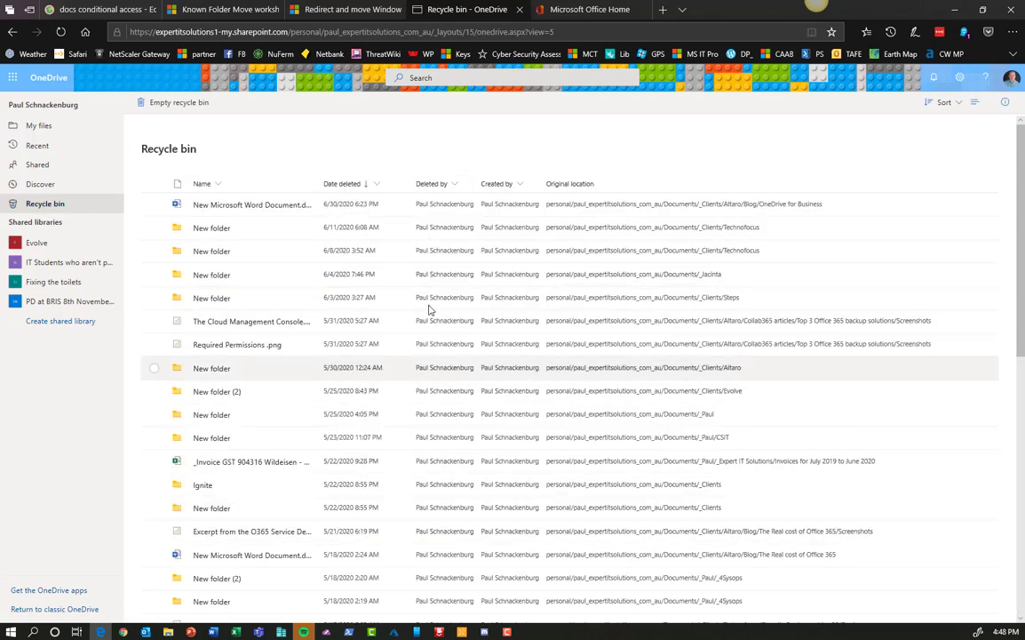
scroll(403, 235, down, 1)
scroll(403, 235, down, 6)
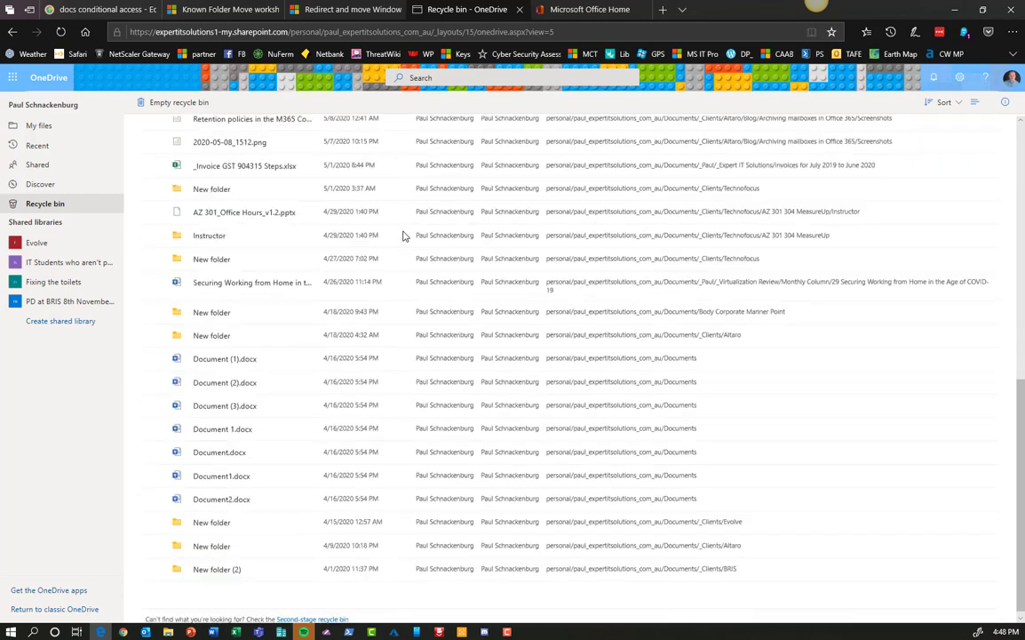
scroll(402, 236, up, 7)
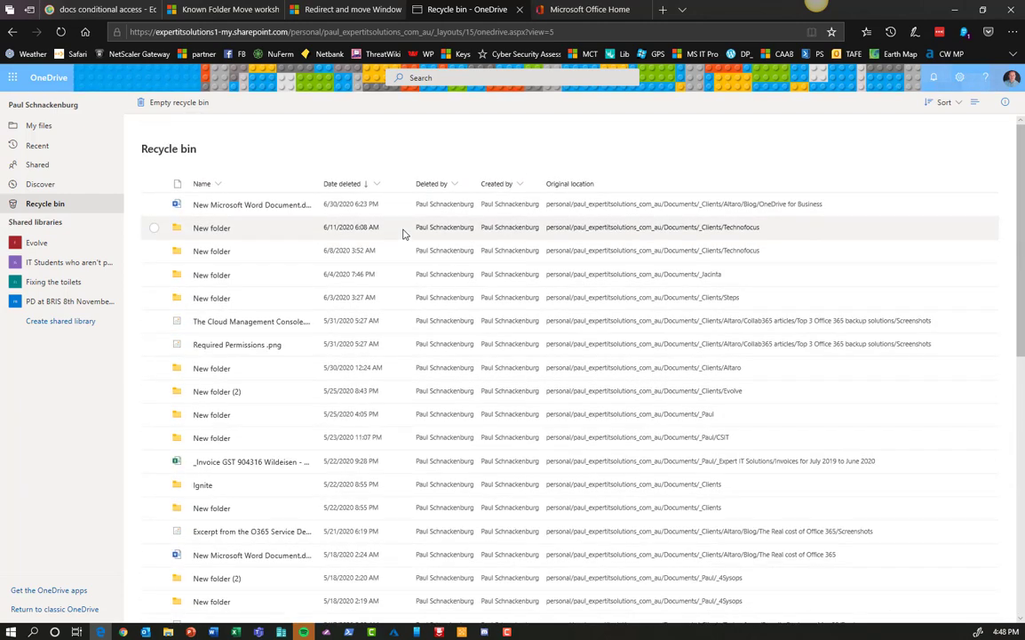
scroll(403, 236, down, 6)
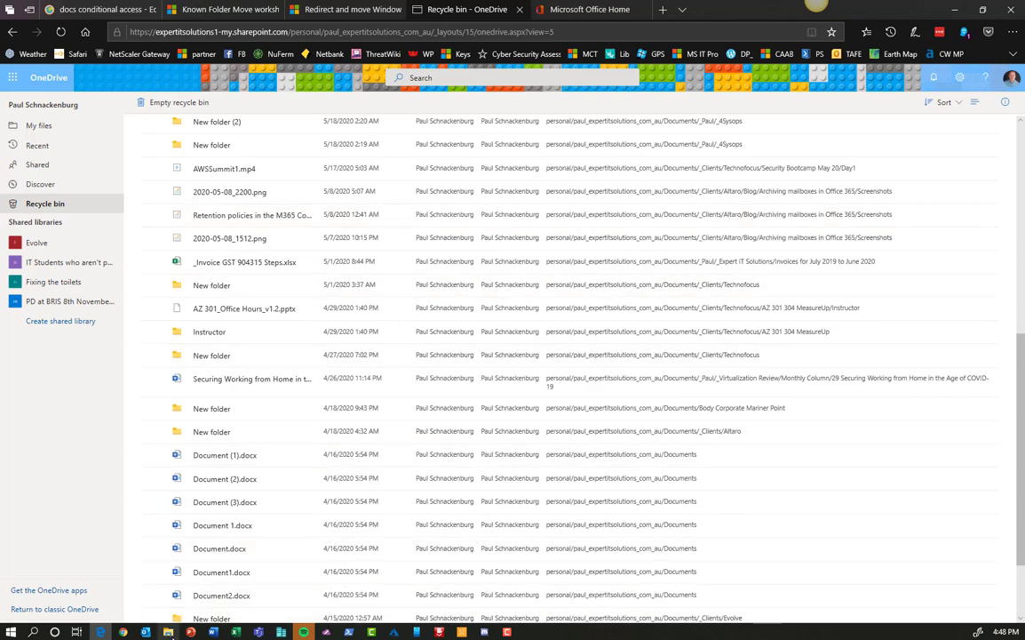
- From File Explorer, share The Real Cost of Office 365 Revealed.docx and open its link settings
click(171, 630)
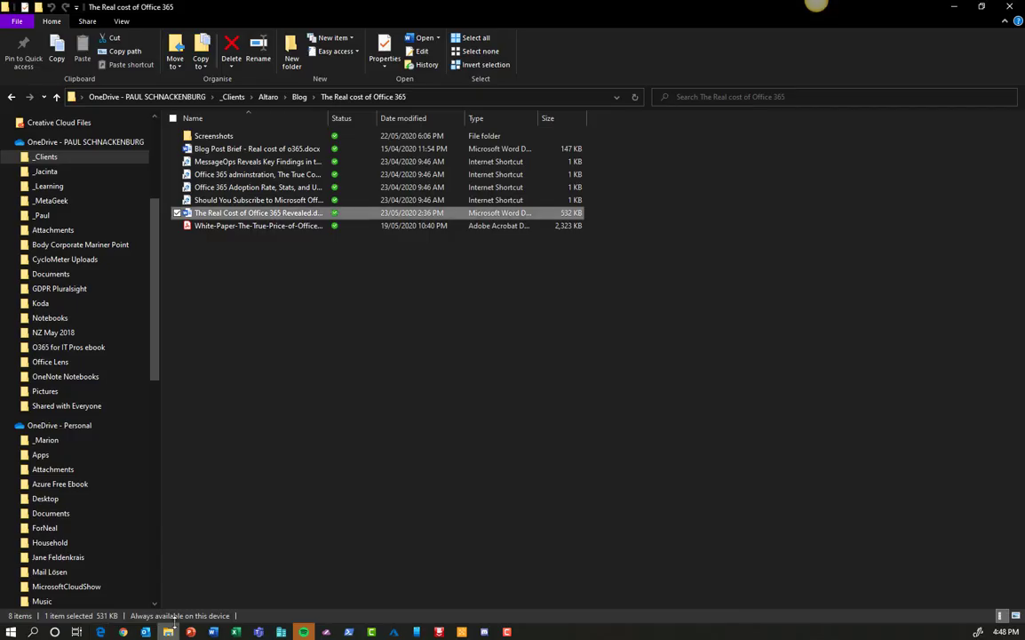
right_click(207, 216)
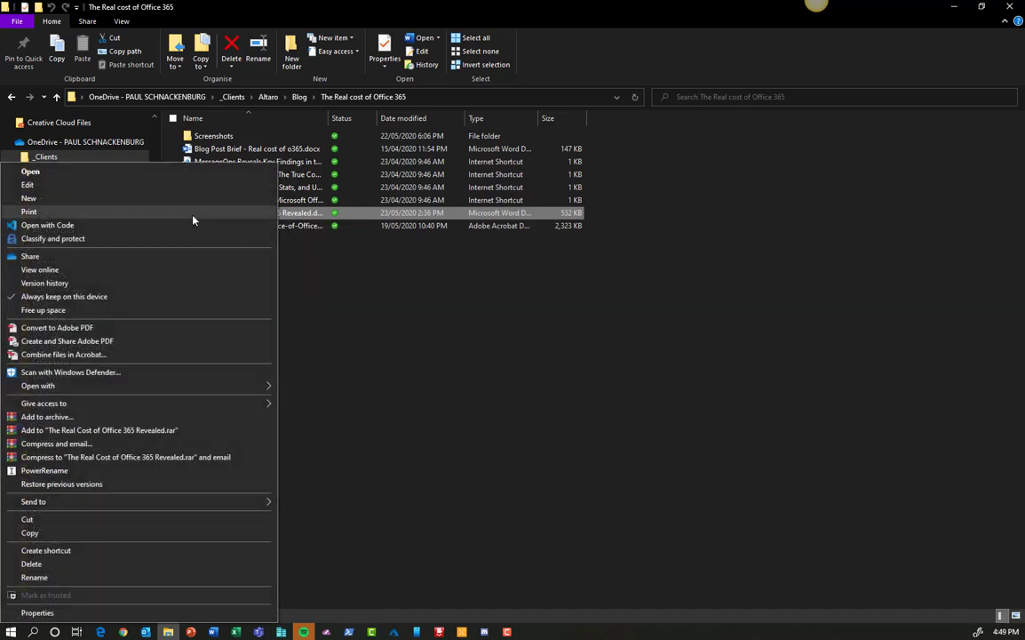
click(44, 258)
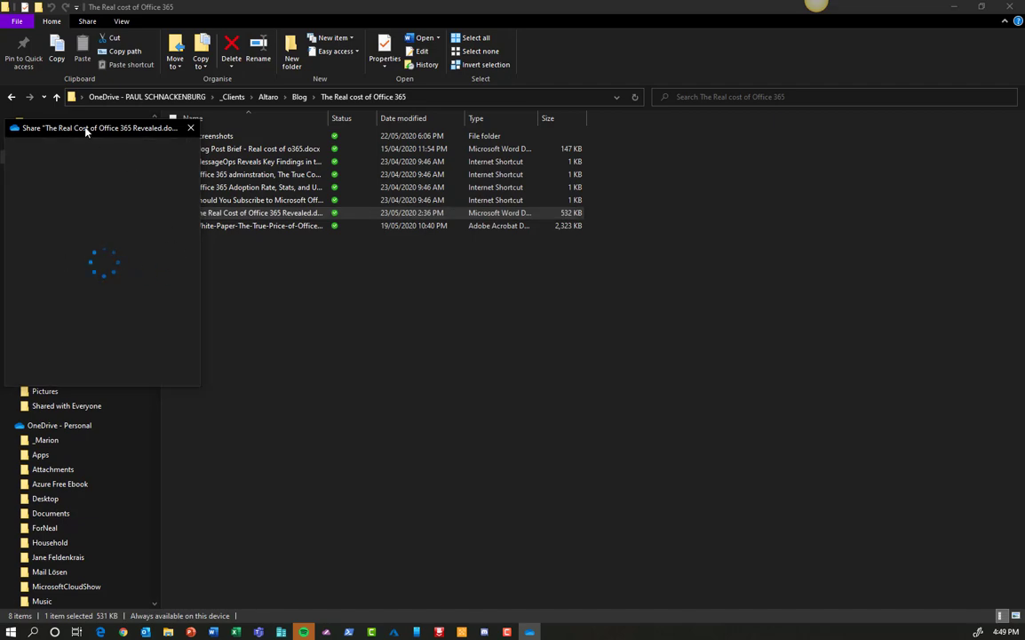
drag(86, 131, 277, 105)
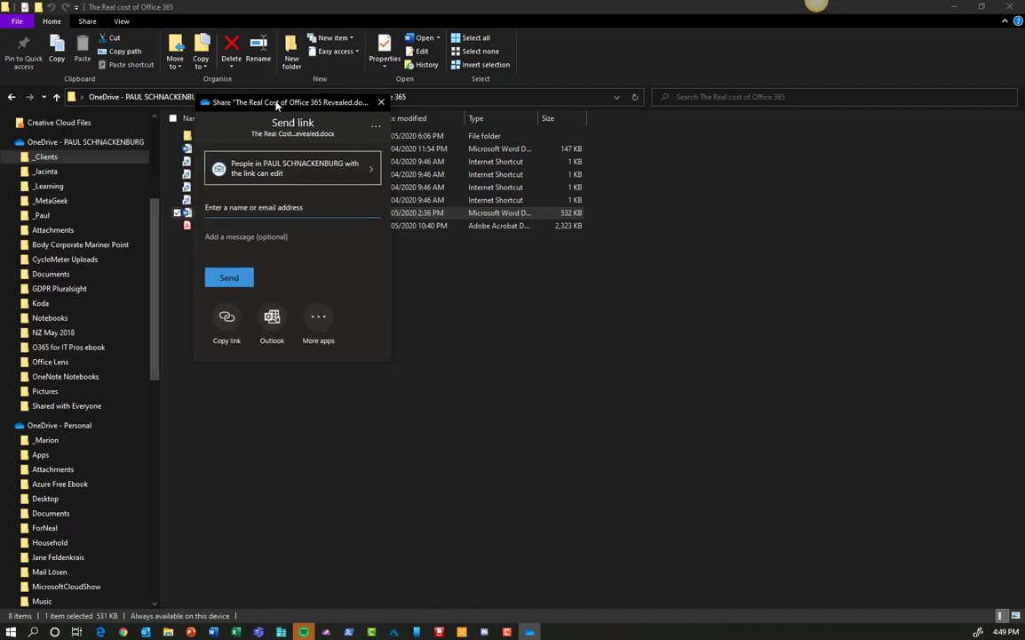
click(371, 169)
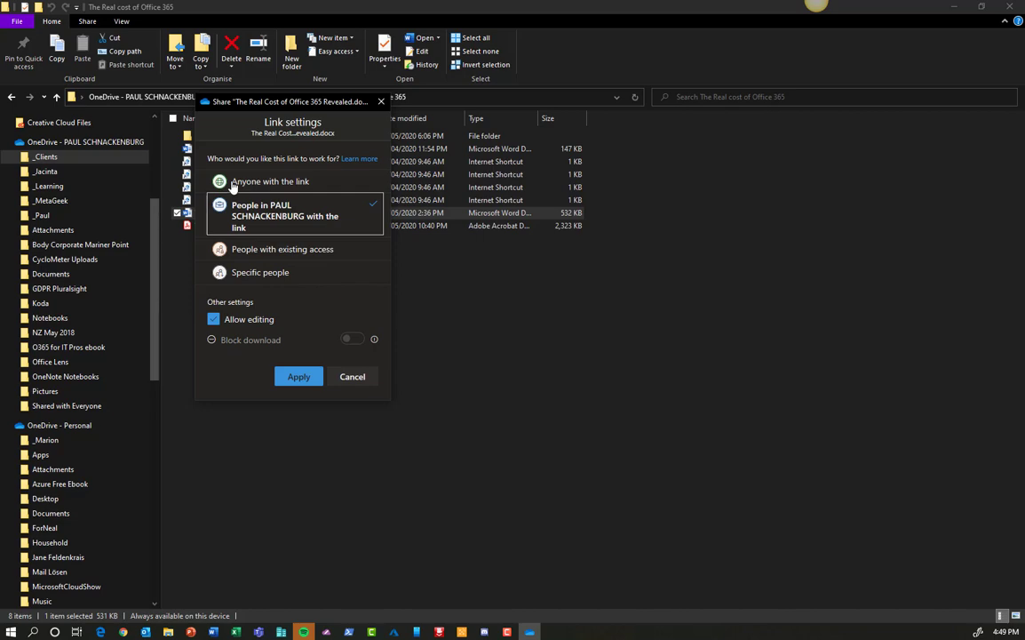
- Try Anyone with the link, then switch to Specific people with Allow editing turned off
click(316, 182)
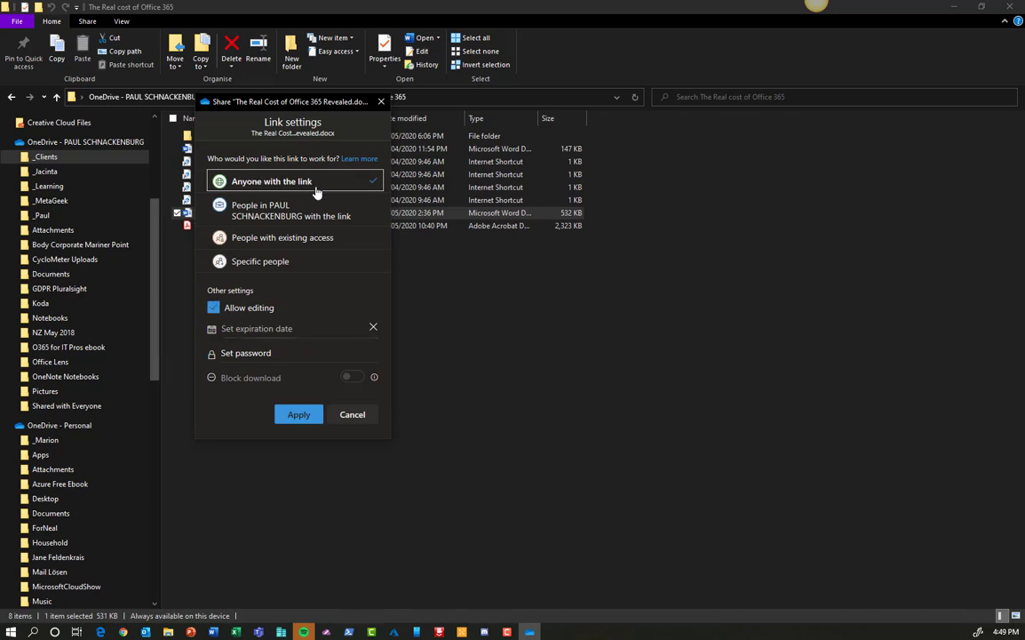
click(269, 262)
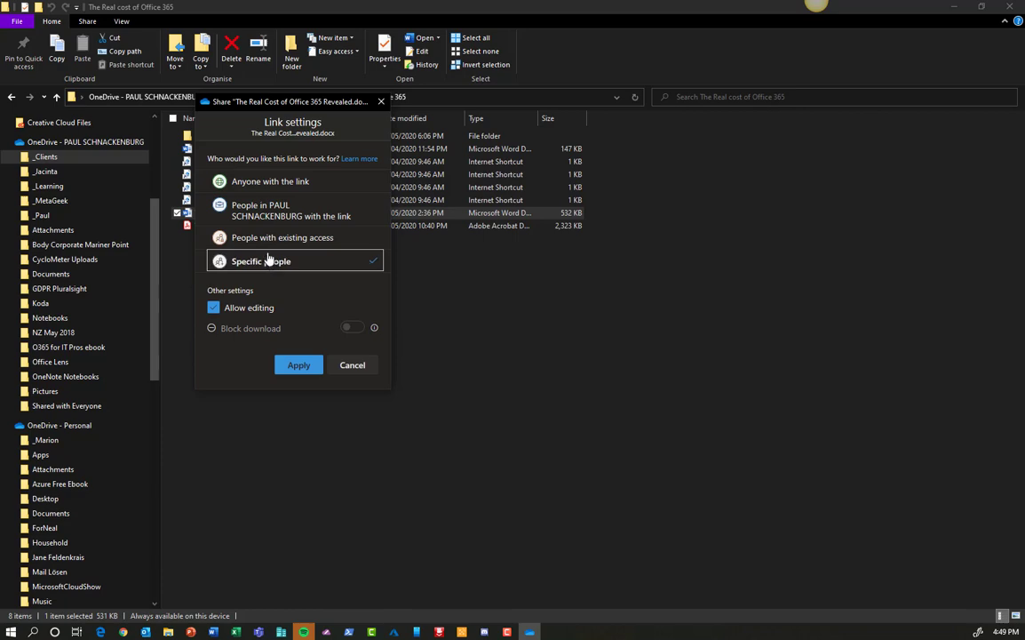
click(213, 309)
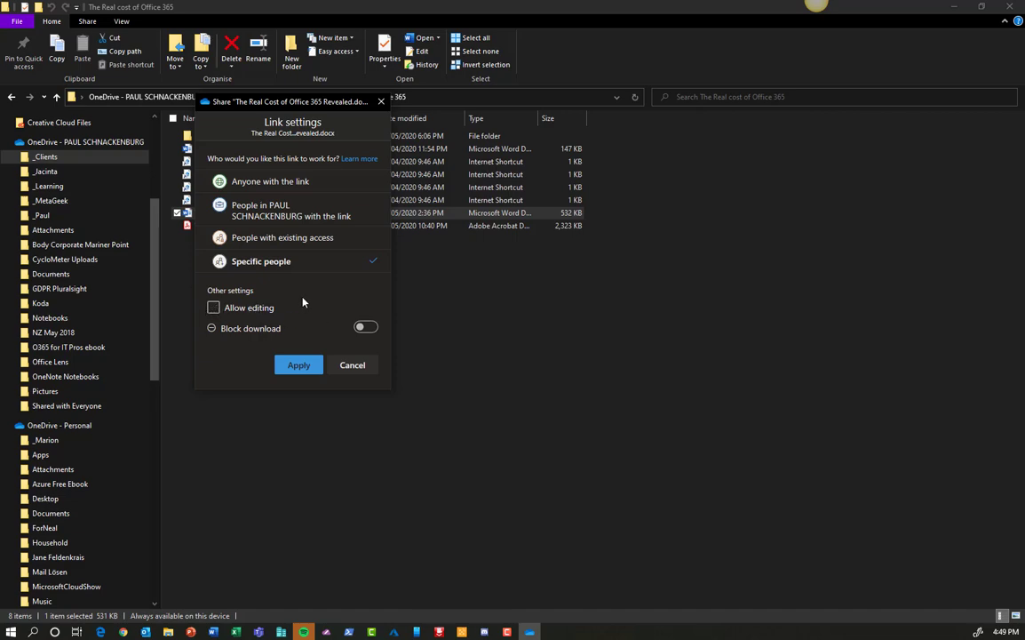
click(214, 308)
click(213, 309)
- Cancel the link setting changes and copy a shareable link to the document
click(347, 366)
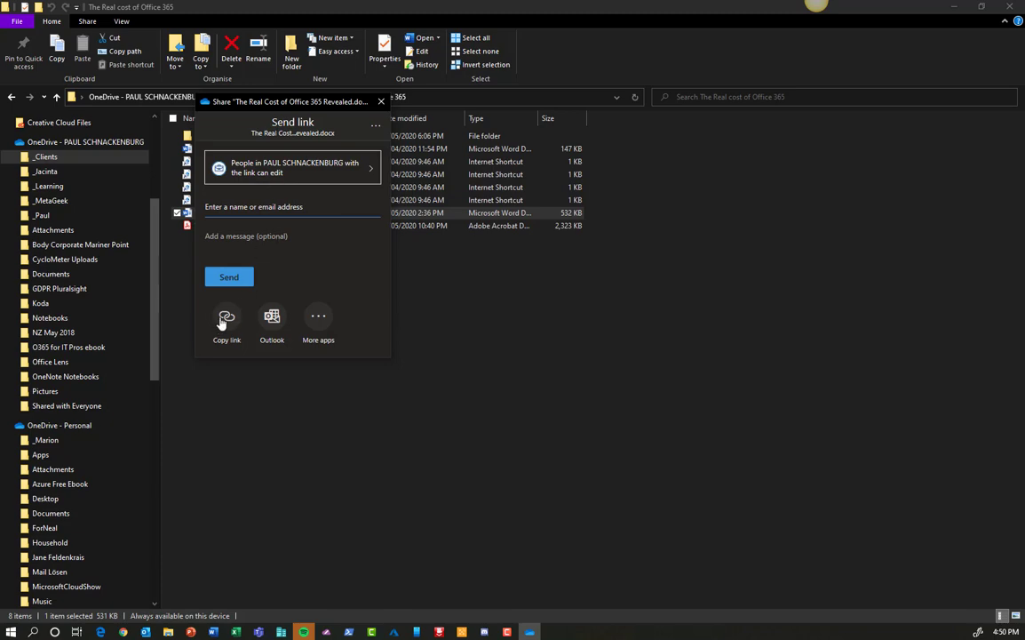
click(325, 320)
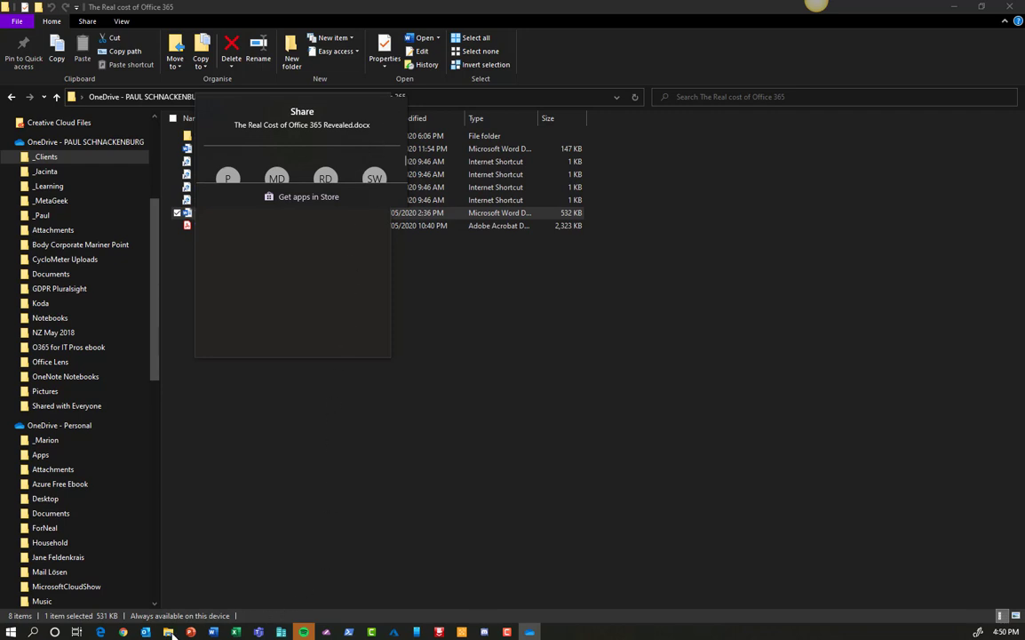
- In OneDrive's Recent files, share the mailbox retention and archiving policies document and open its link settings
click(102, 632)
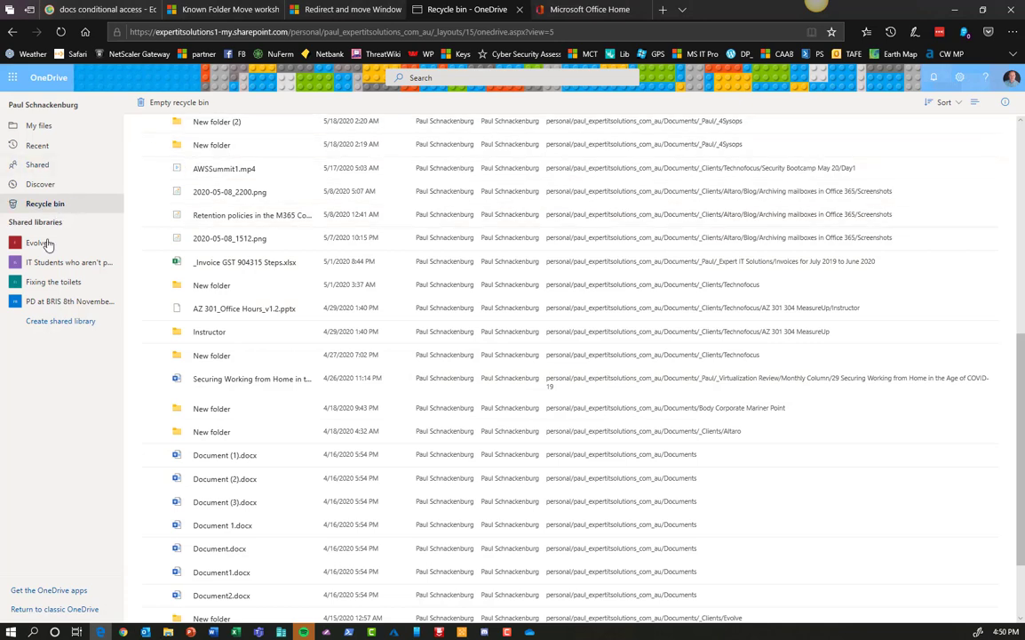
click(38, 146)
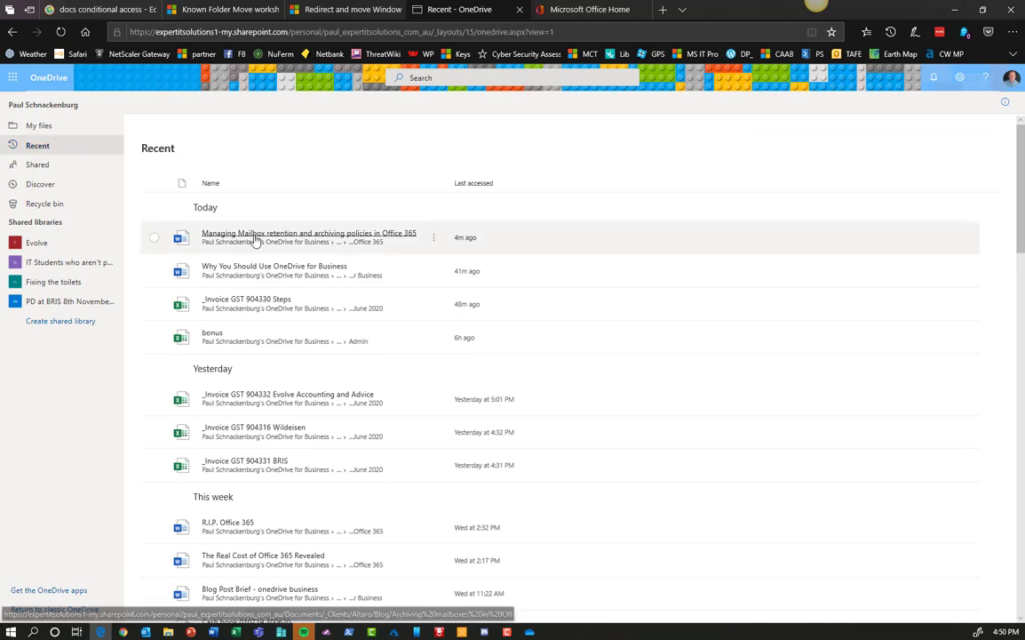
click(154, 238)
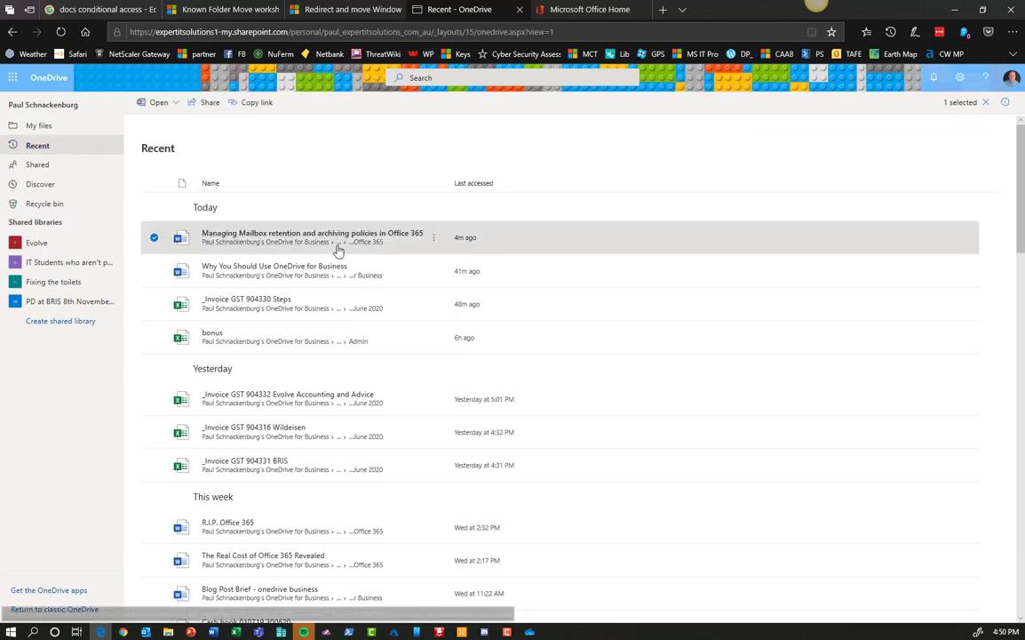
click(436, 239)
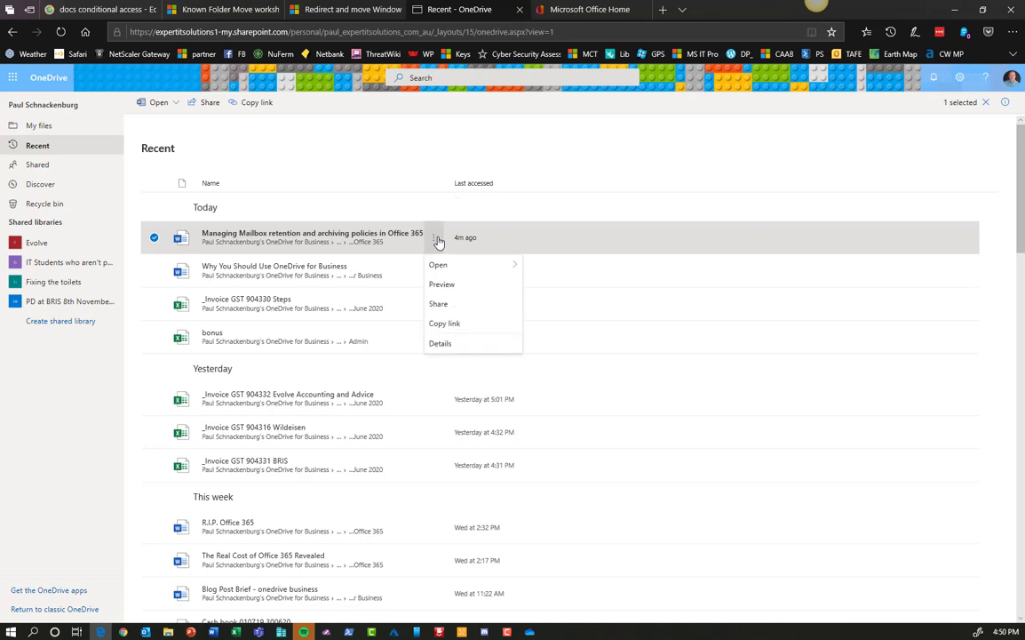
click(452, 307)
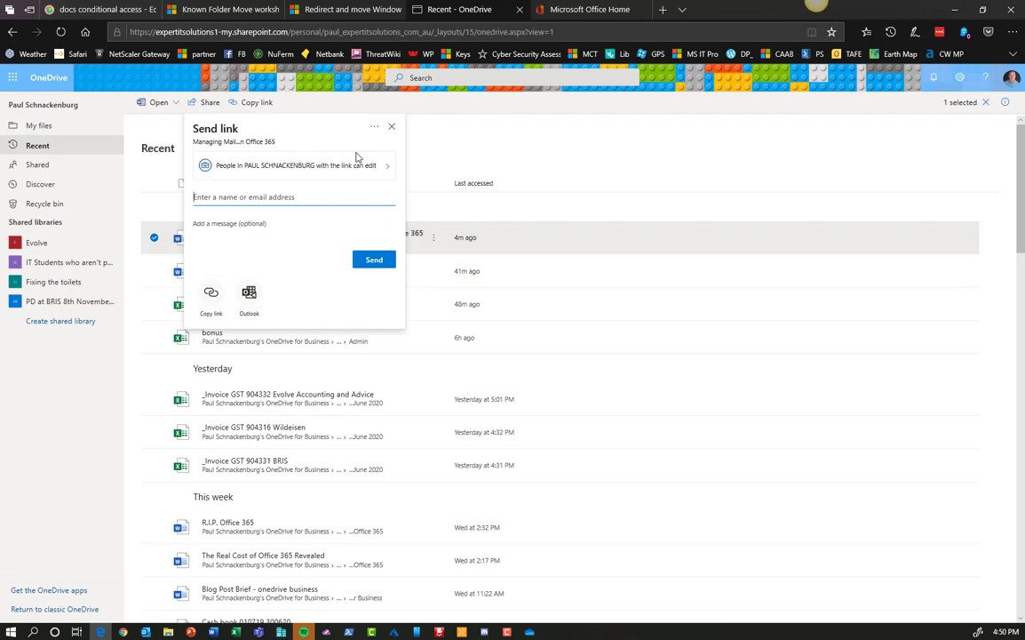
click(387, 166)
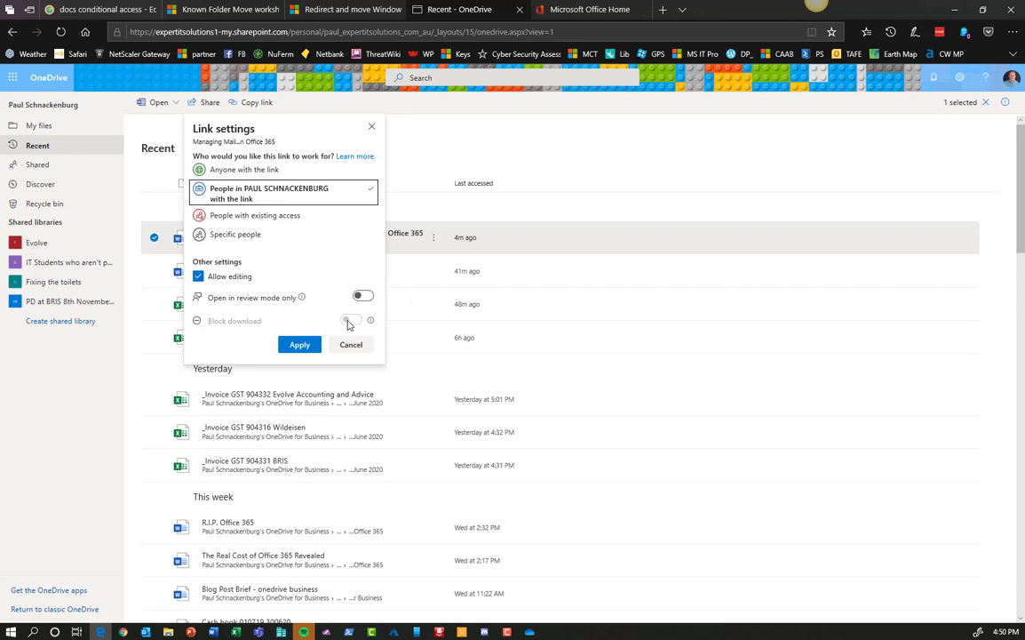
right_click(300, 317)
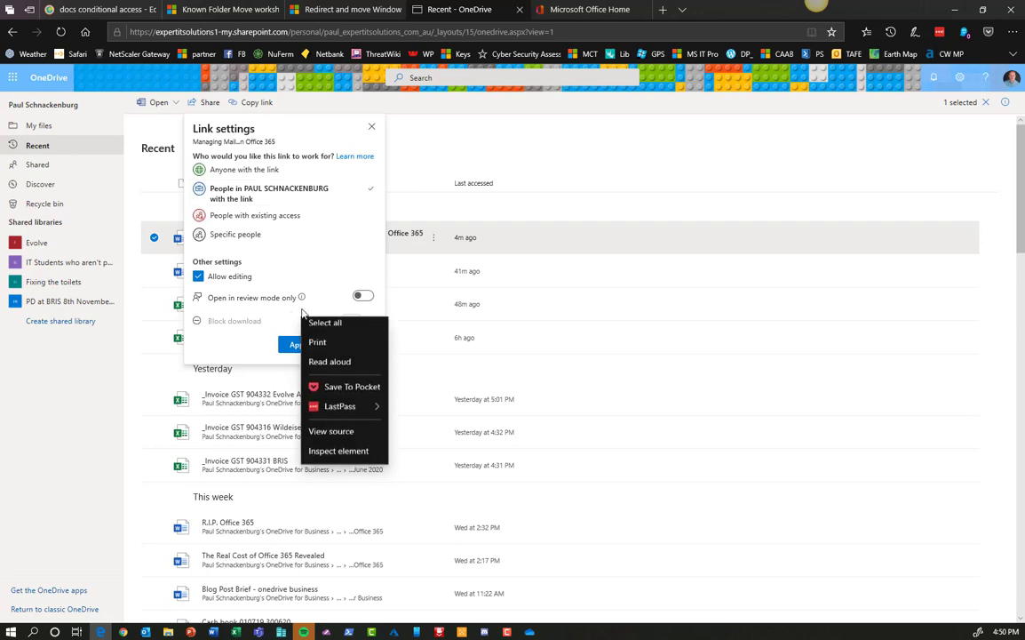
click(316, 242)
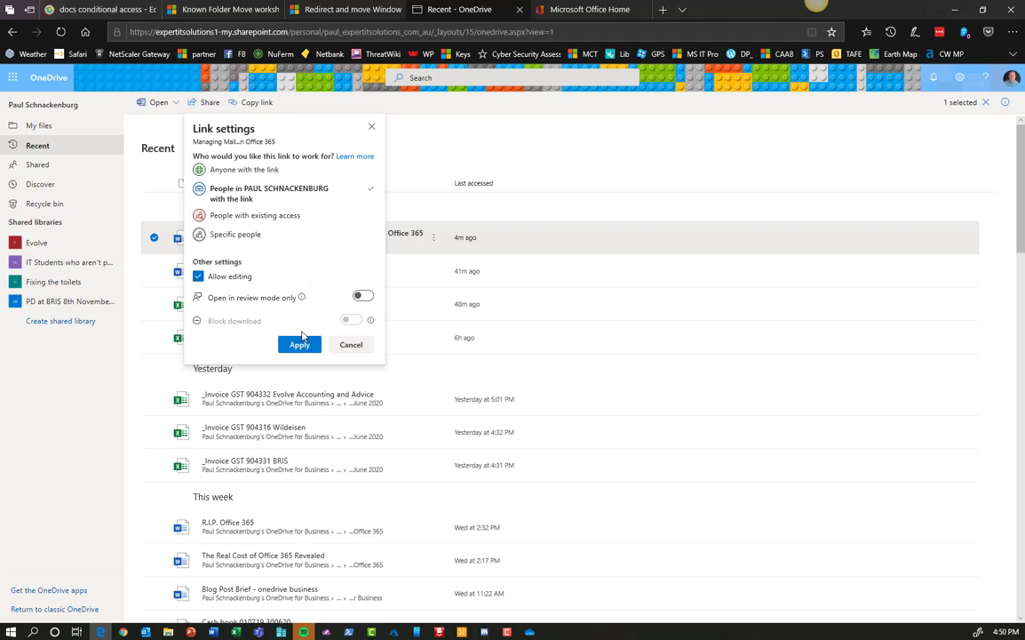
mouse_move(372, 322)
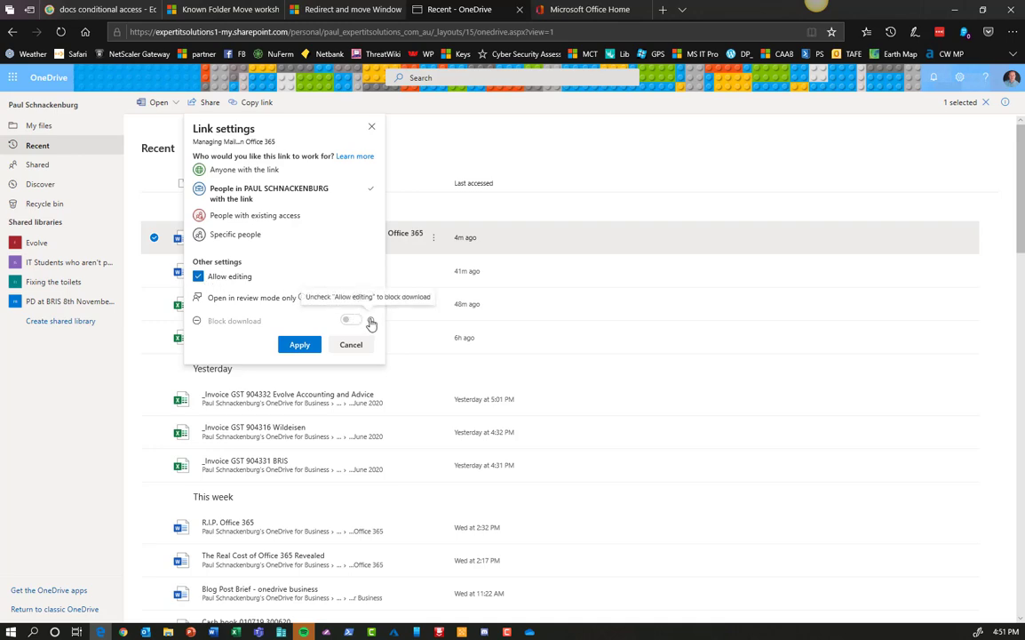
right_click(370, 323)
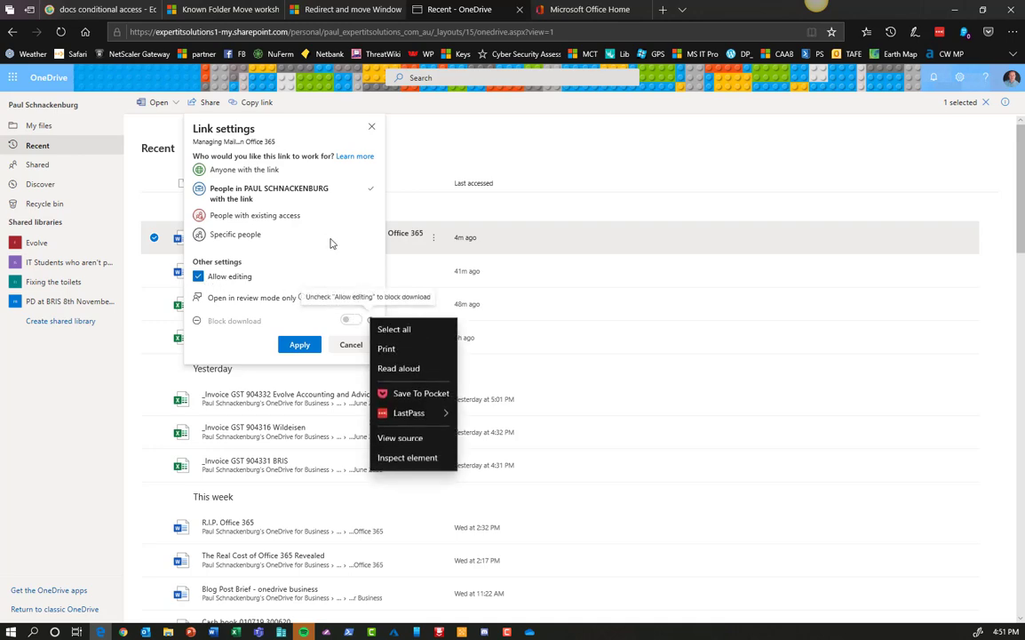
key(Escape)
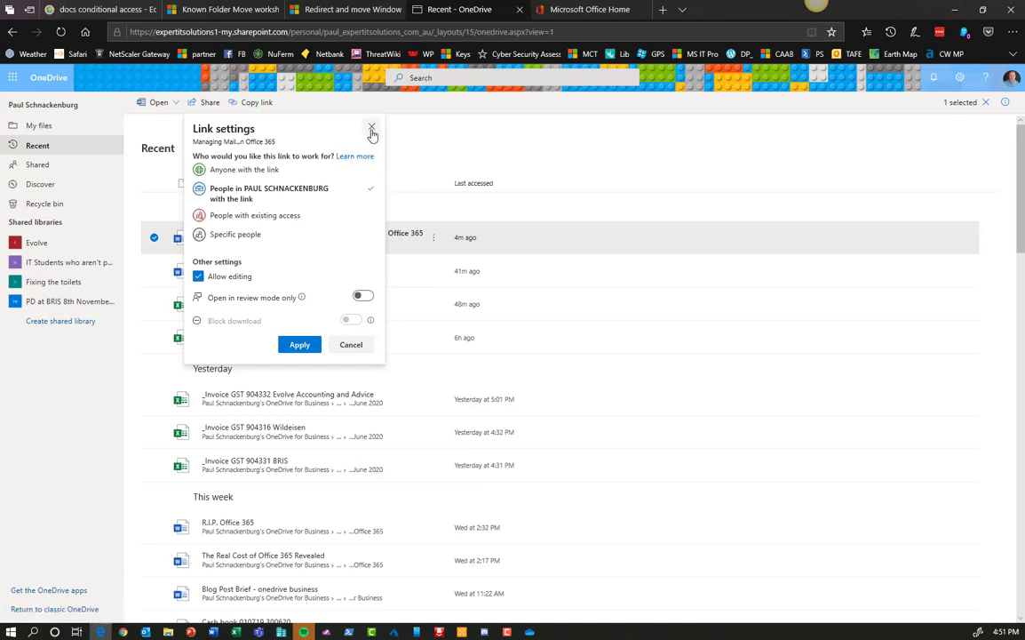
- Close OneDrive's link settings without making changes
click(372, 131)
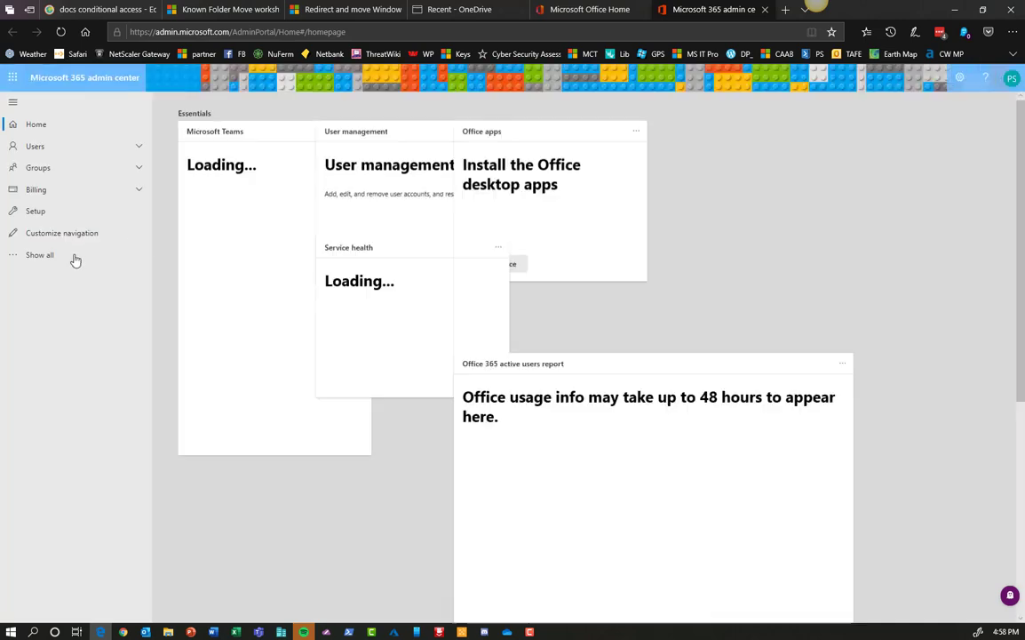
- Expand the full admin navigation and open the SharePoint admin center
click(48, 256)
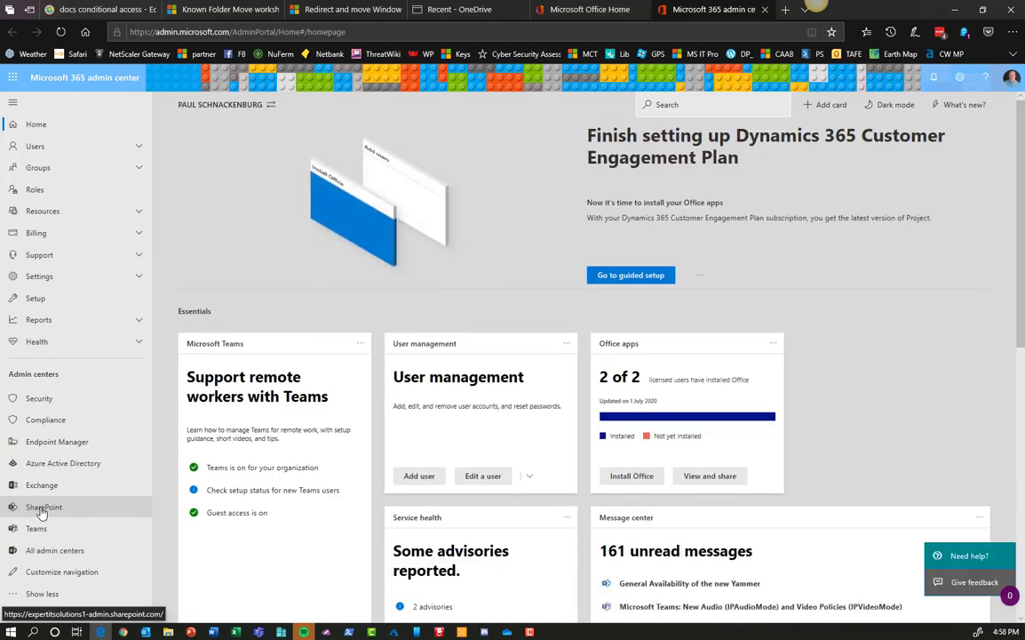
click(41, 512)
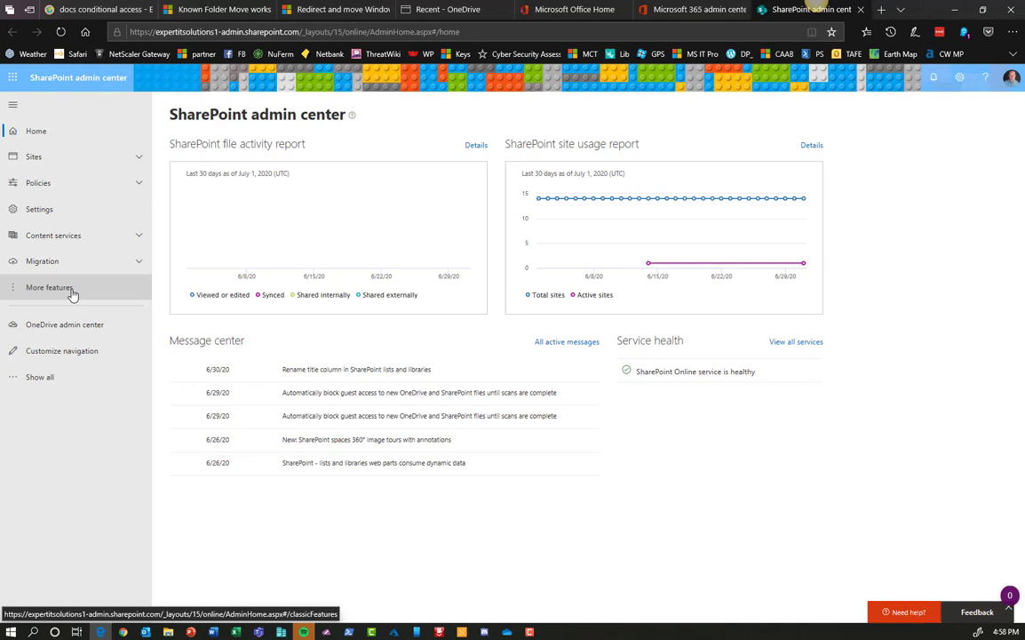
- Review SharePoint's organisation-wide Sharing policy page, then go to the OneDrive admin center
click(104, 190)
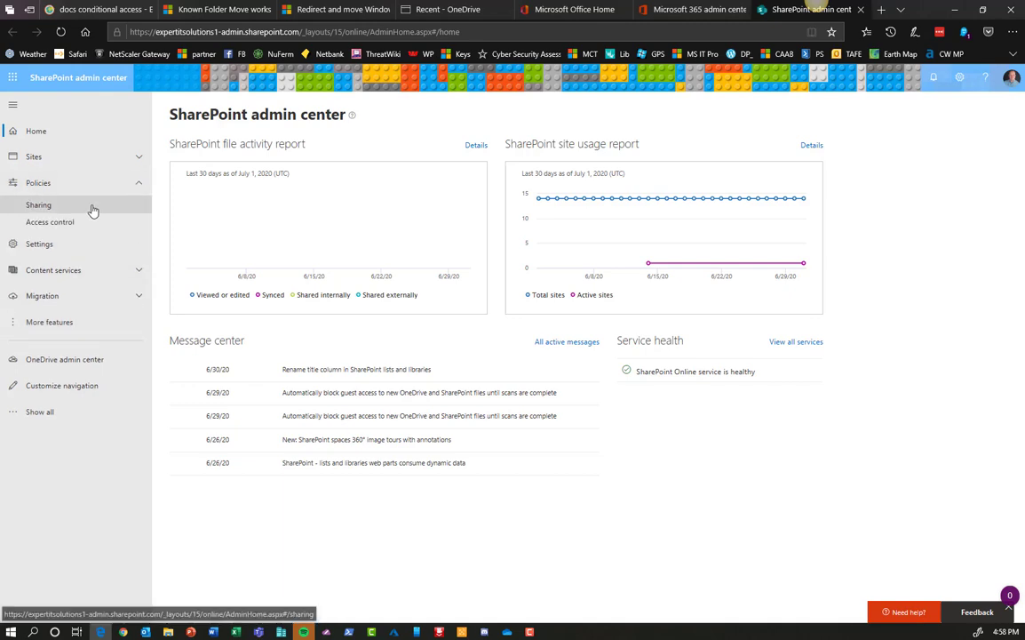
click(93, 208)
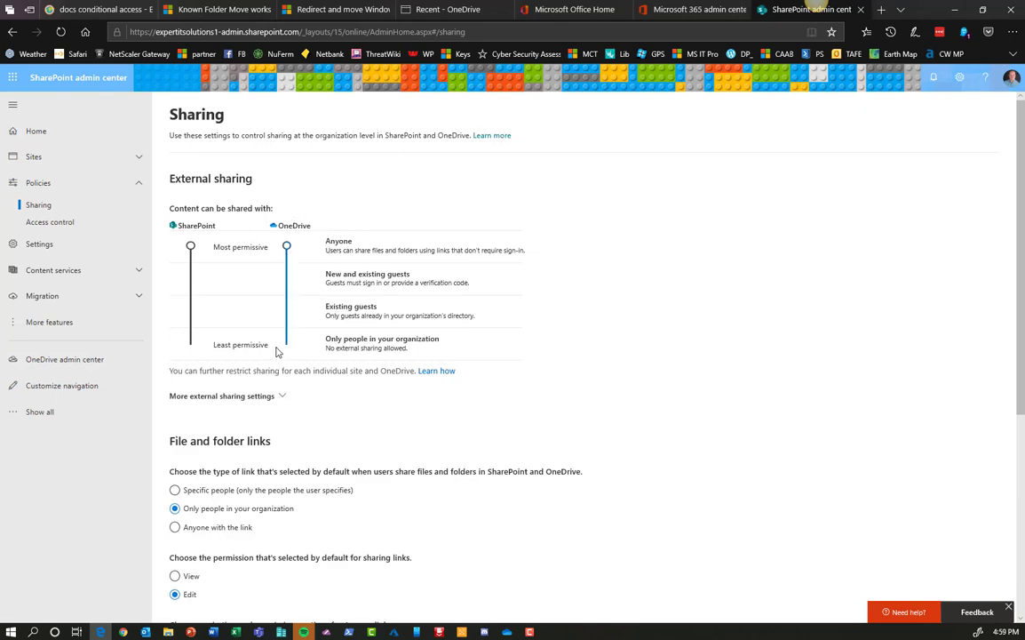
click(63, 366)
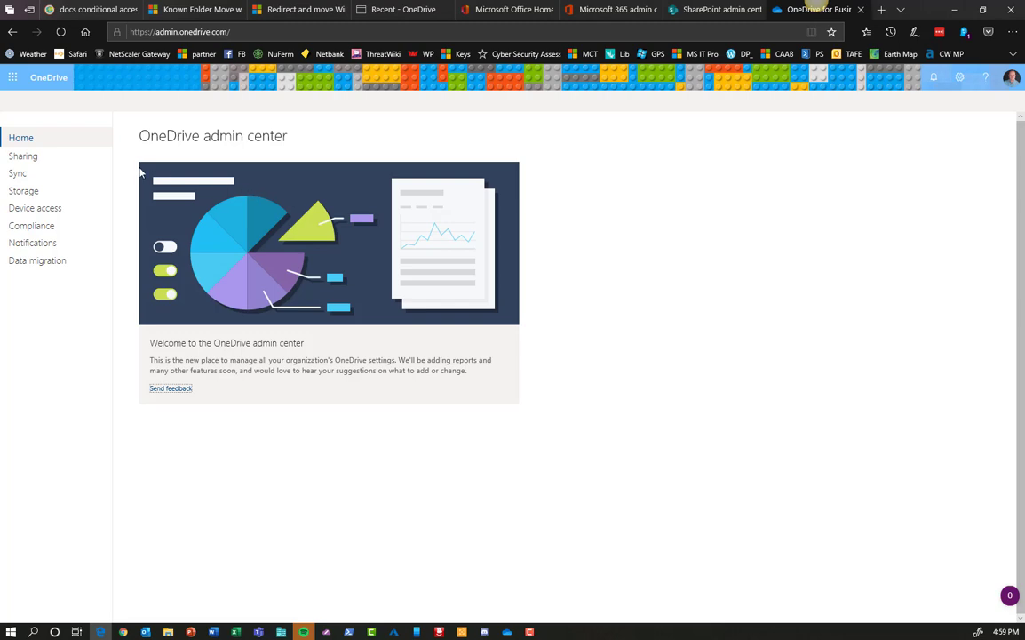
- Open the OneDrive Sharing page, where the default link type is Internal: Only people in your organization
click(36, 159)
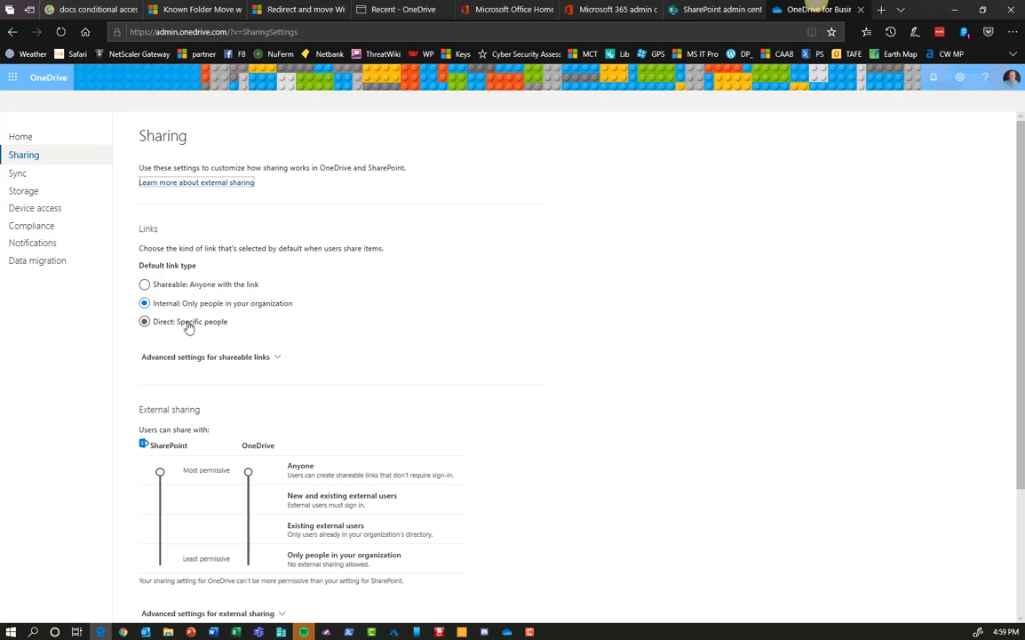
- Expand advanced shareable-link settings, leaving expiry at -1 and file permissions at View, edit, and upload
click(279, 358)
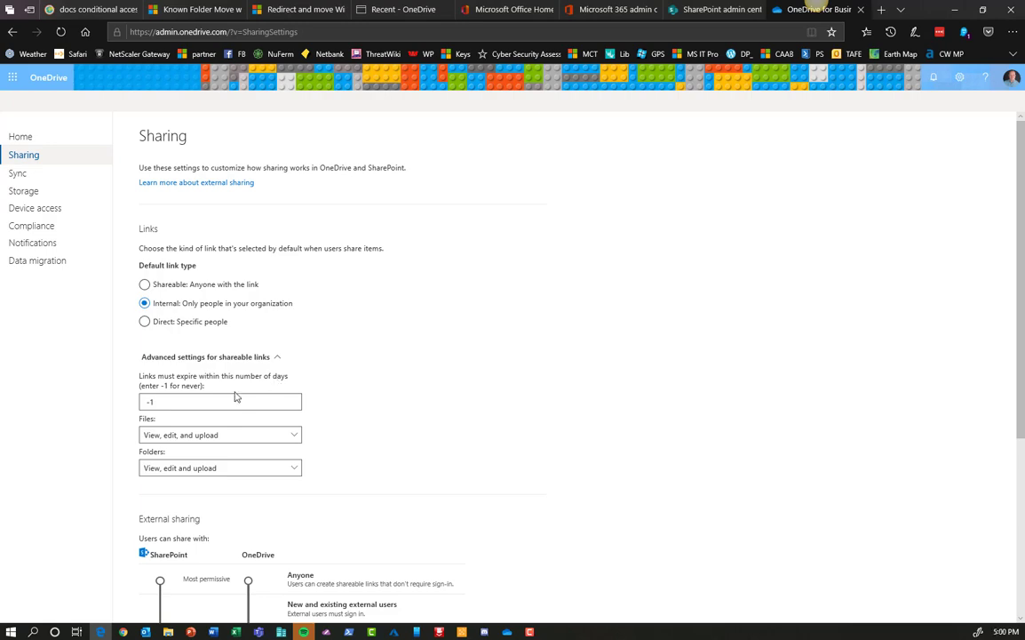
click(151, 399)
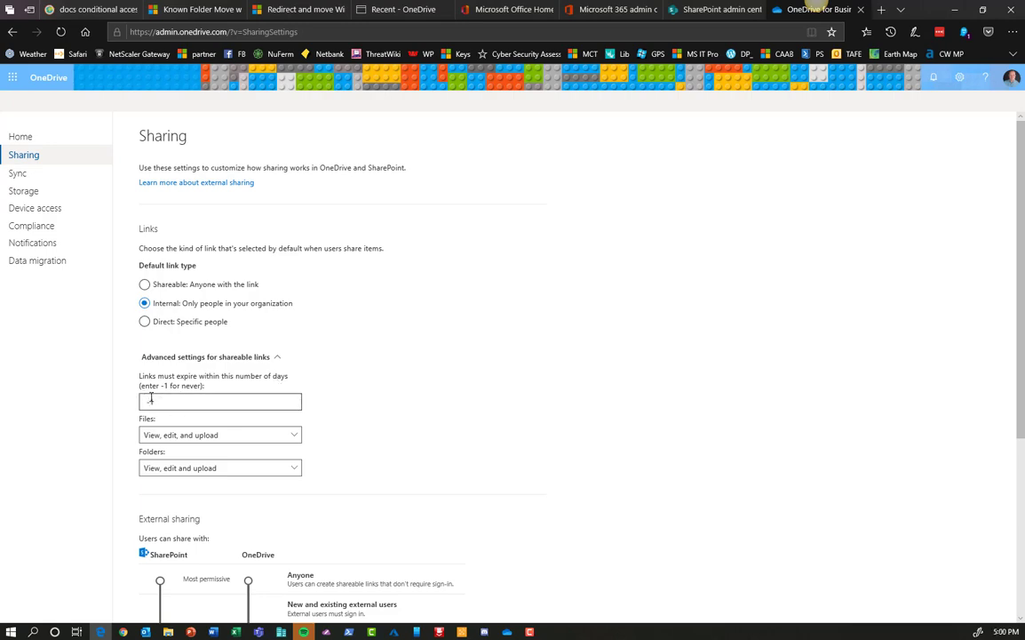
click(174, 441)
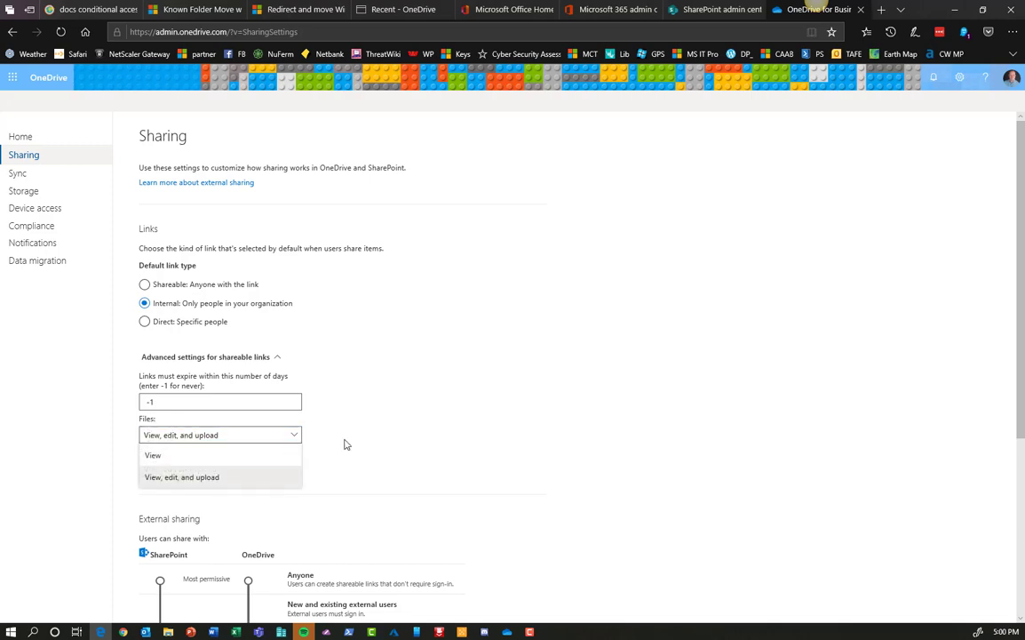
click(364, 380)
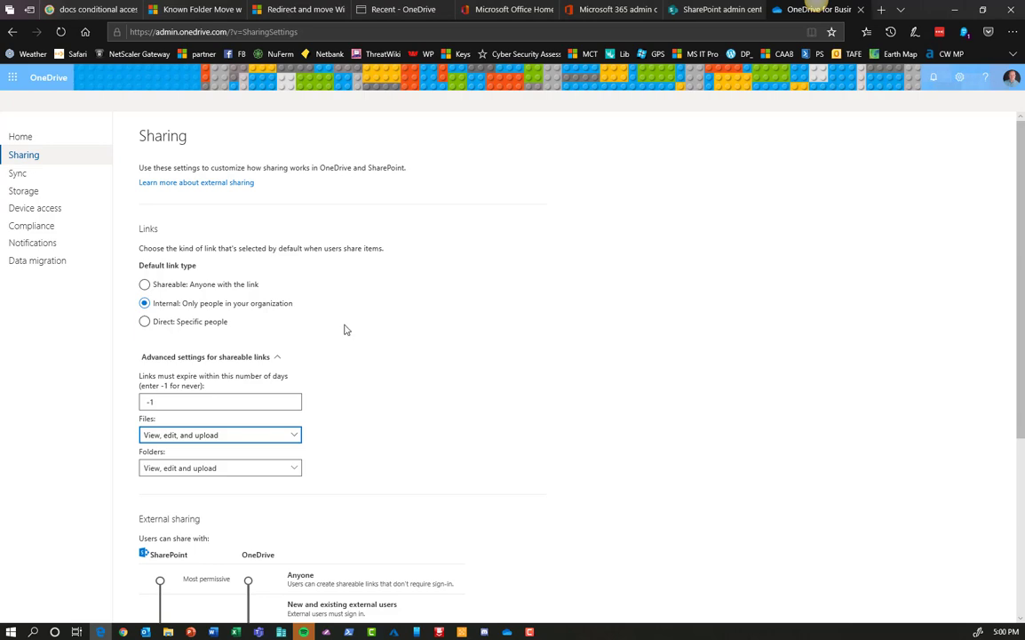
scroll(346, 330, down, 2)
scroll(346, 329, down, 1)
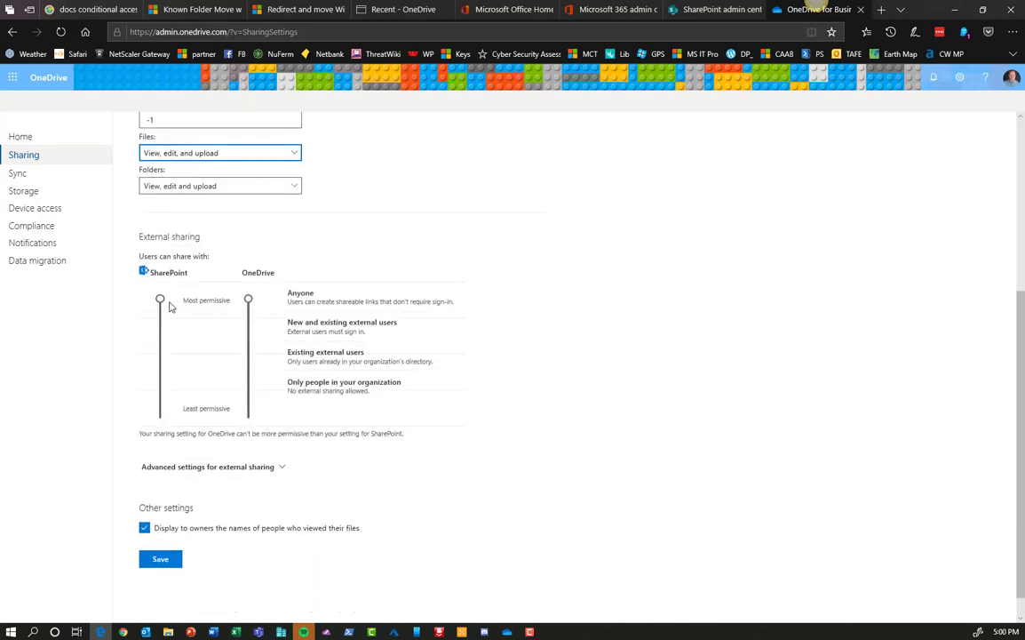
click(248, 300)
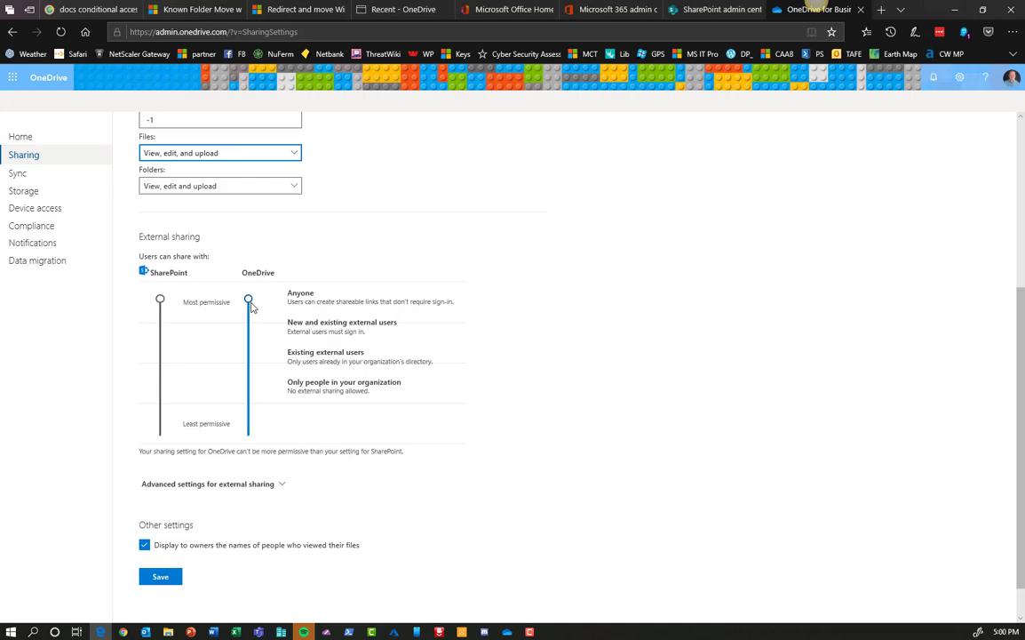
click(160, 301)
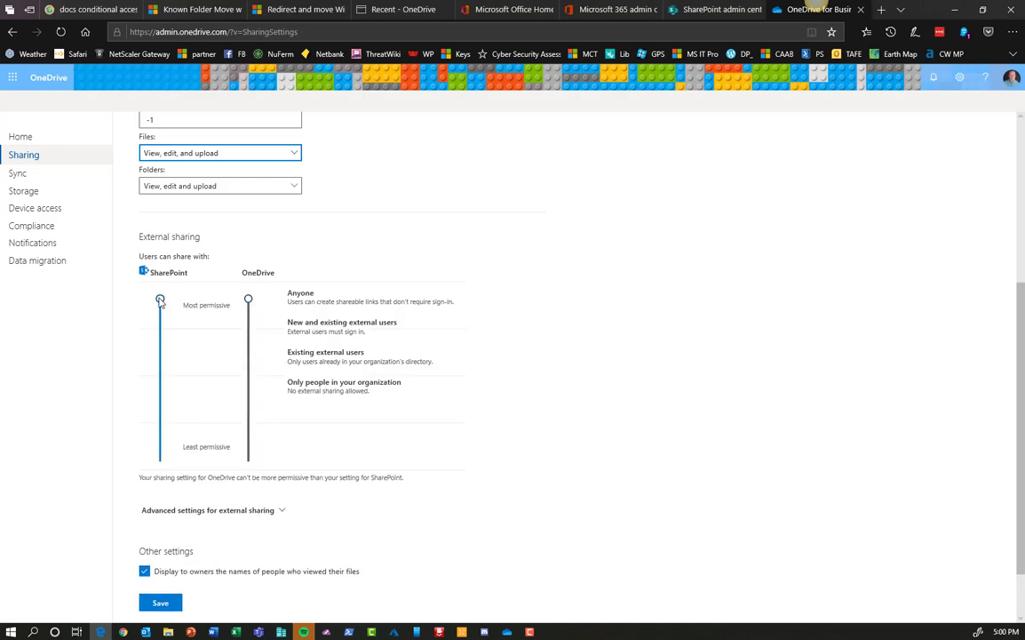
drag(160, 302, 144, 525)
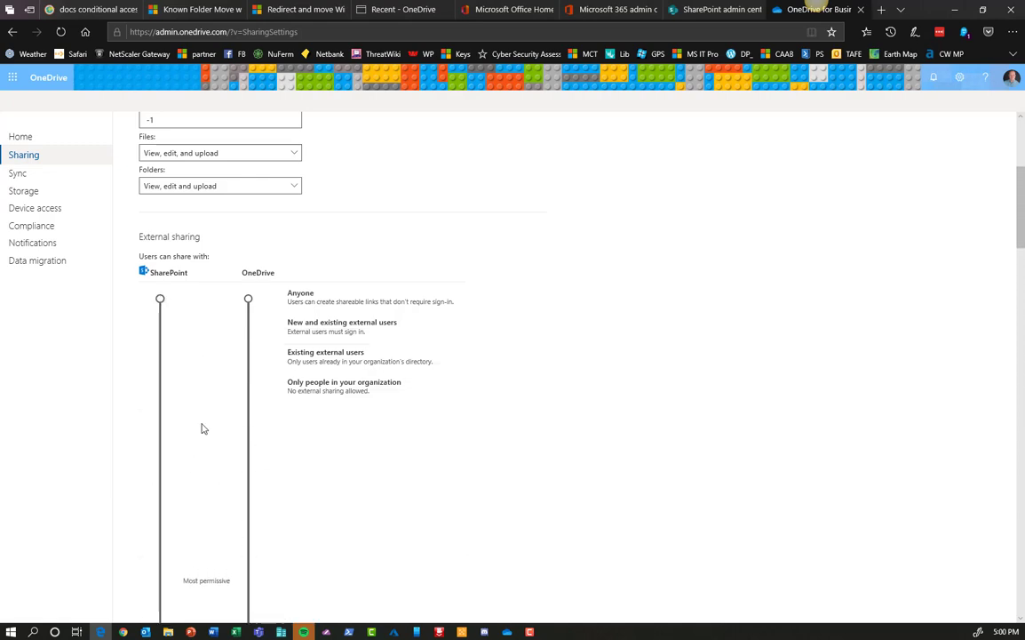
scroll(220, 400, down, 5)
scroll(219, 399, up, 6)
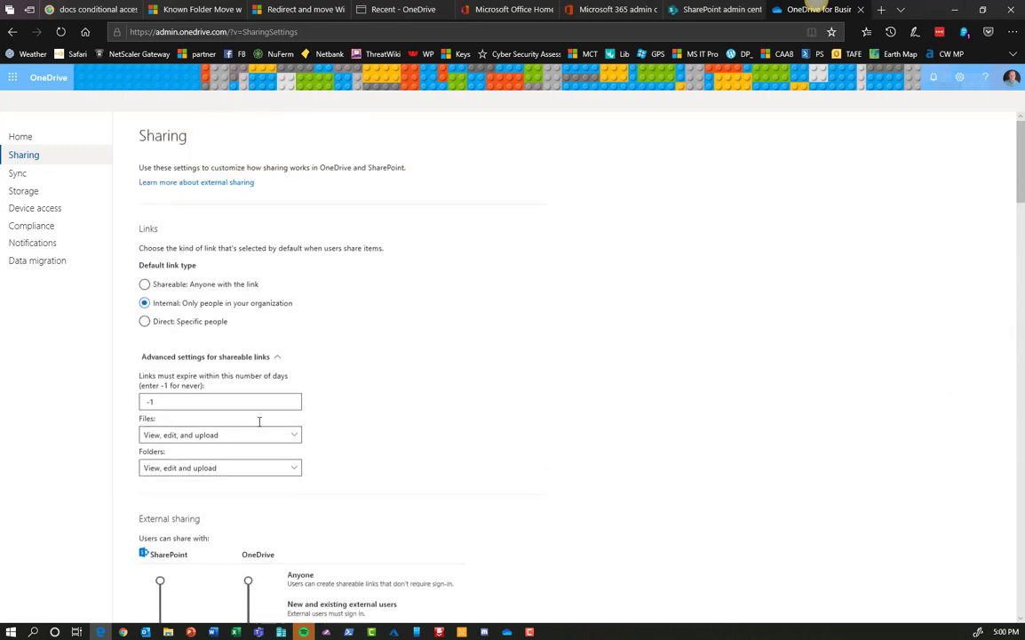
scroll(320, 482, down, 4)
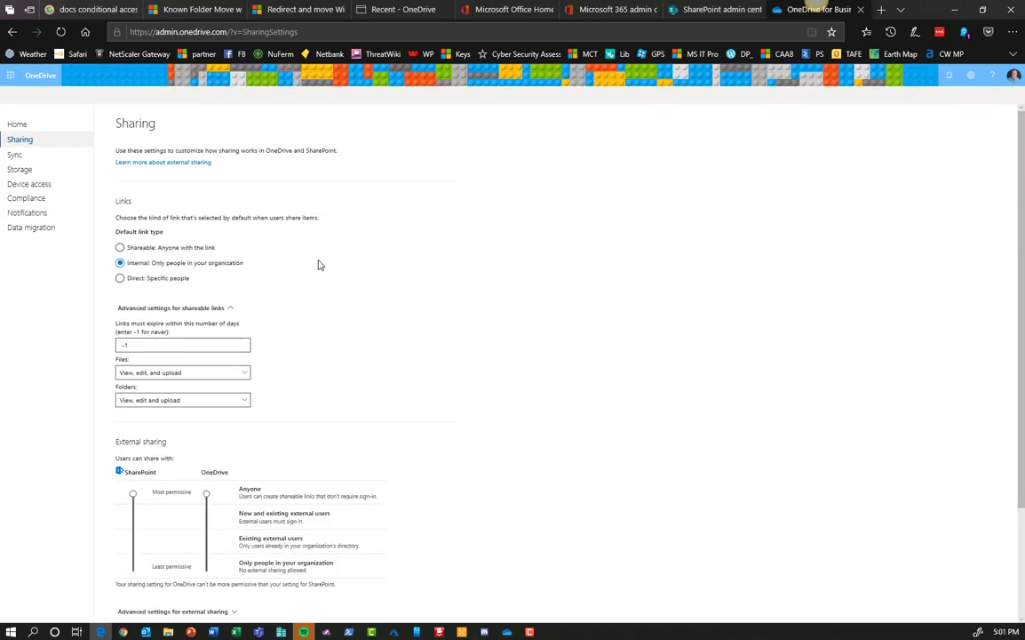
scroll(311, 271, up, 1)
- Expand Advanced settings for external sharing and review its options
scroll(308, 272, down, 1)
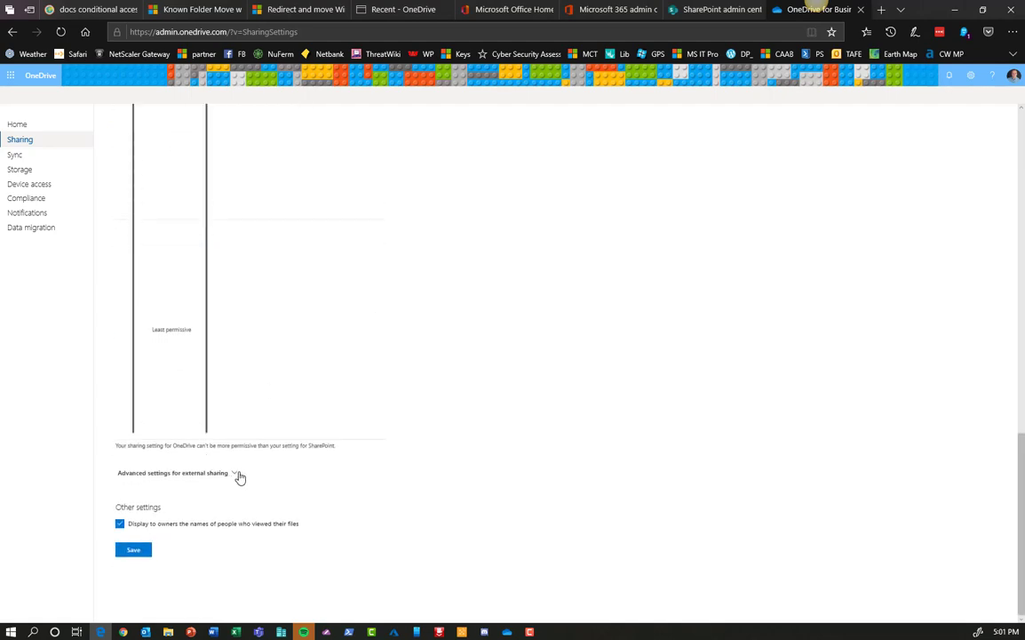
click(235, 475)
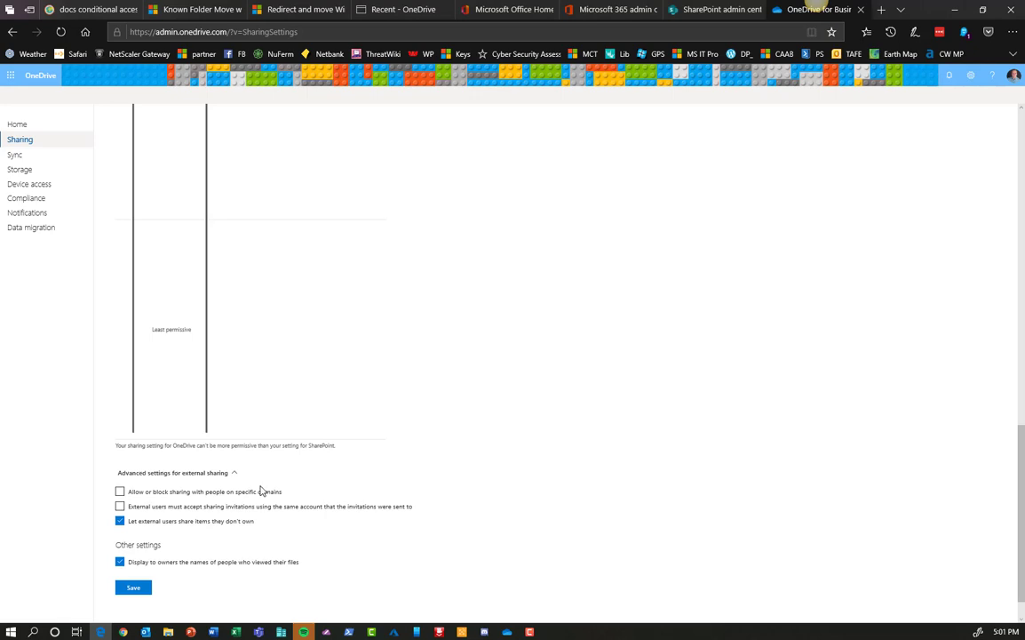
scroll(284, 453, up, 2)
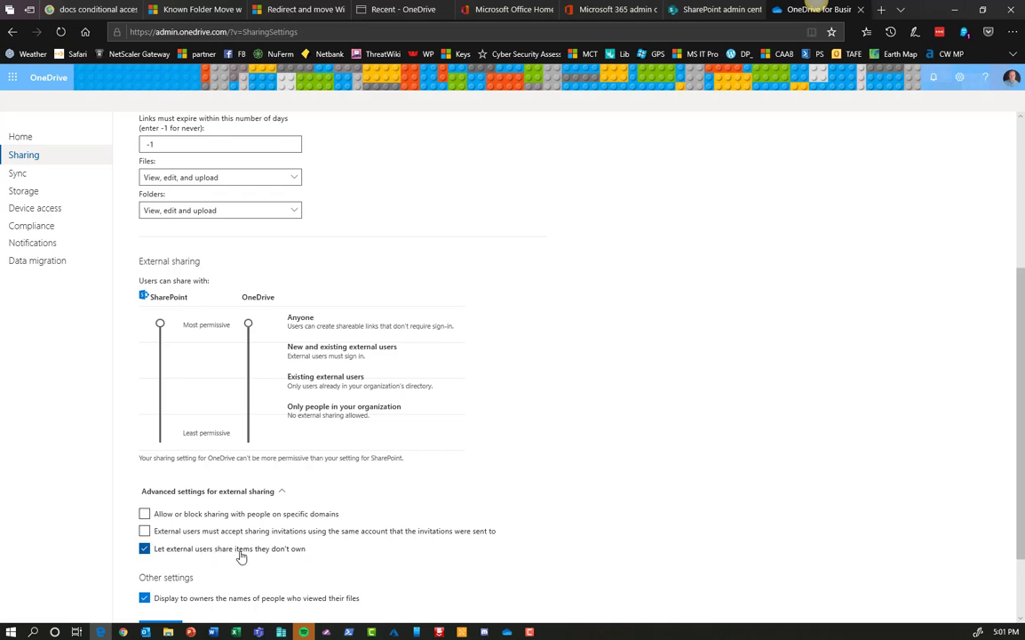
scroll(247, 547, down, 2)
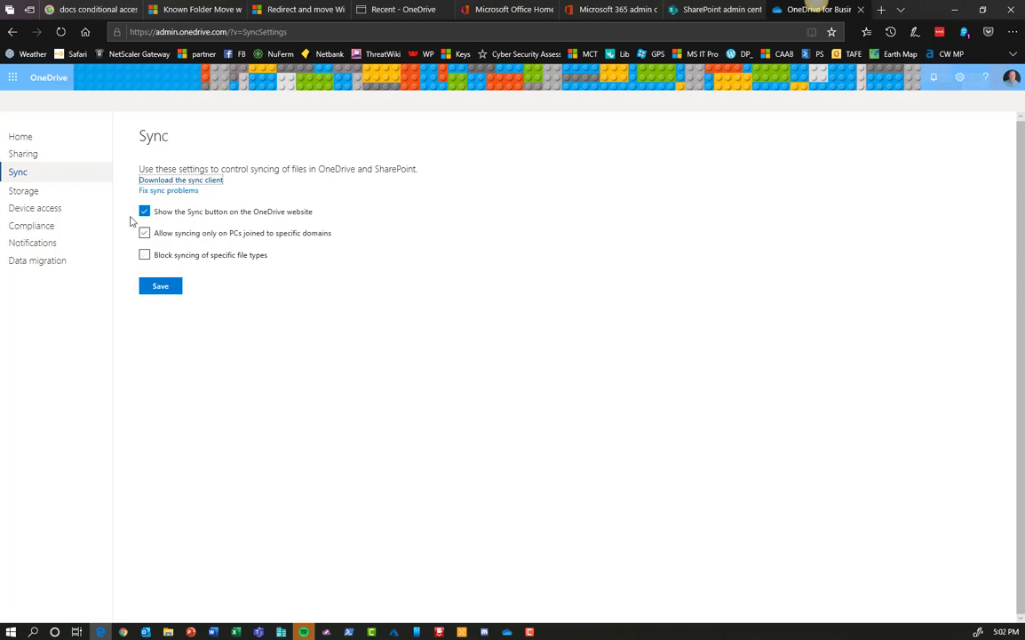
- Check the Storage page (1024 GB default storage, 30-day retention), then go to Device access
click(40, 193)
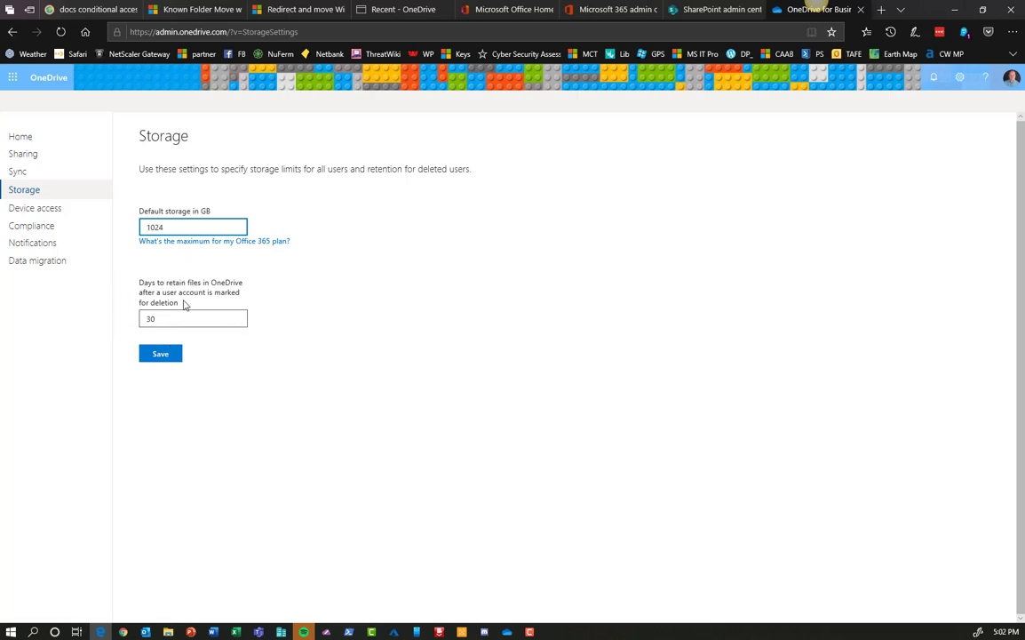
click(57, 210)
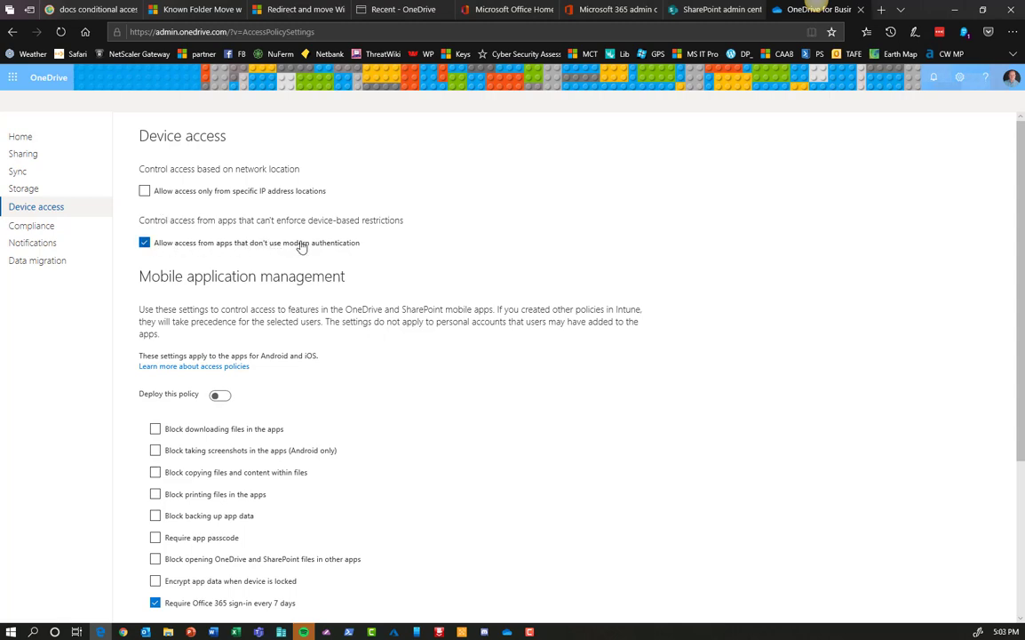
- Scroll the Device access page down to the Mobile application management options
scroll(299, 243, down, 2)
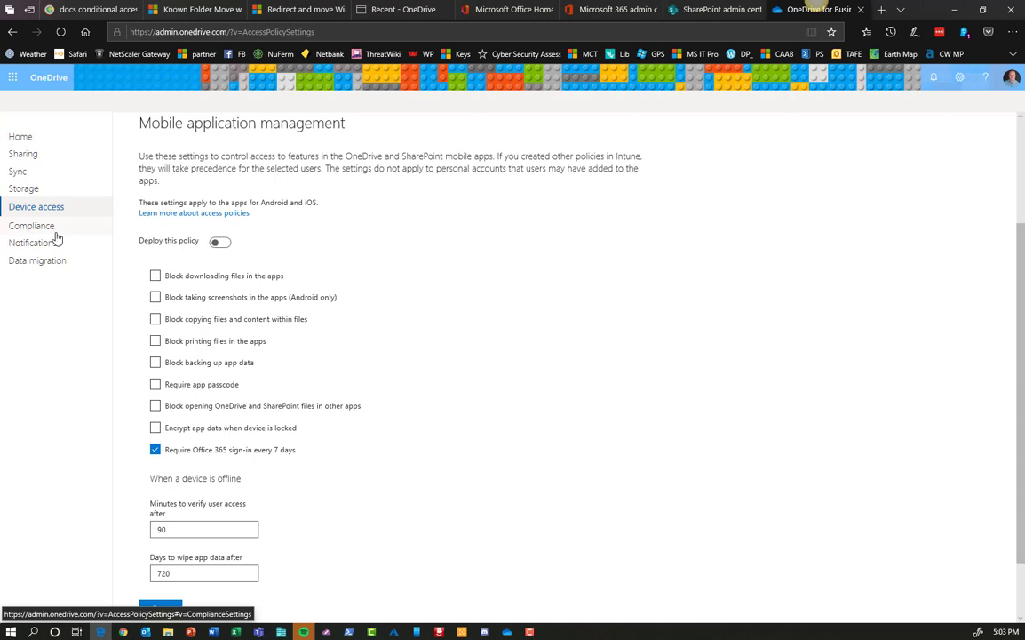
- Show the Compliance page with its auditing, DLP, retention, eDiscovery and alerts tasks
click(27, 227)
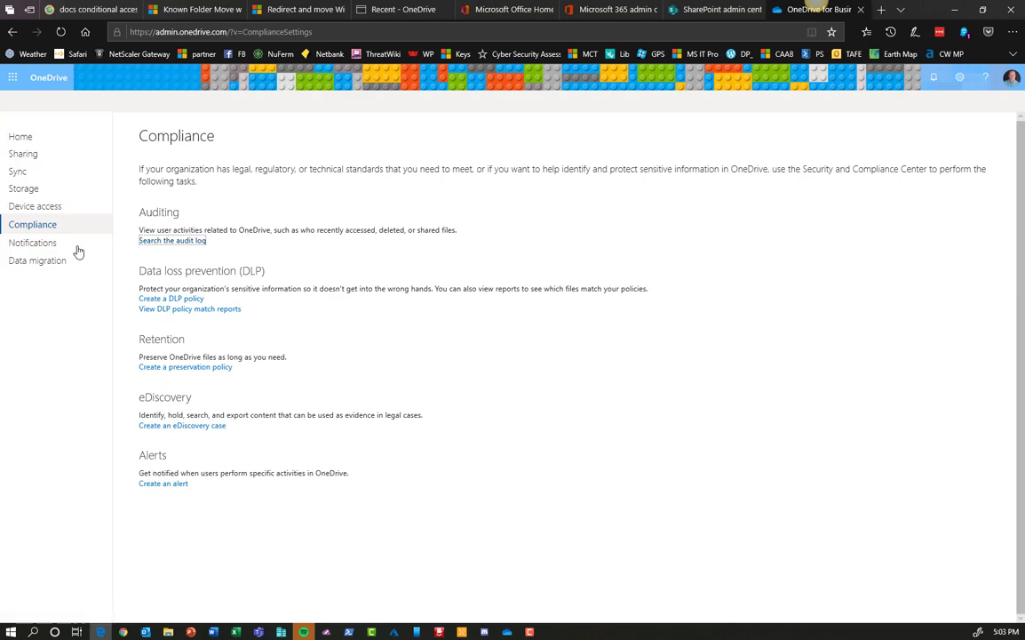
- Switch to the Notifications page in the left navigation
click(30, 243)
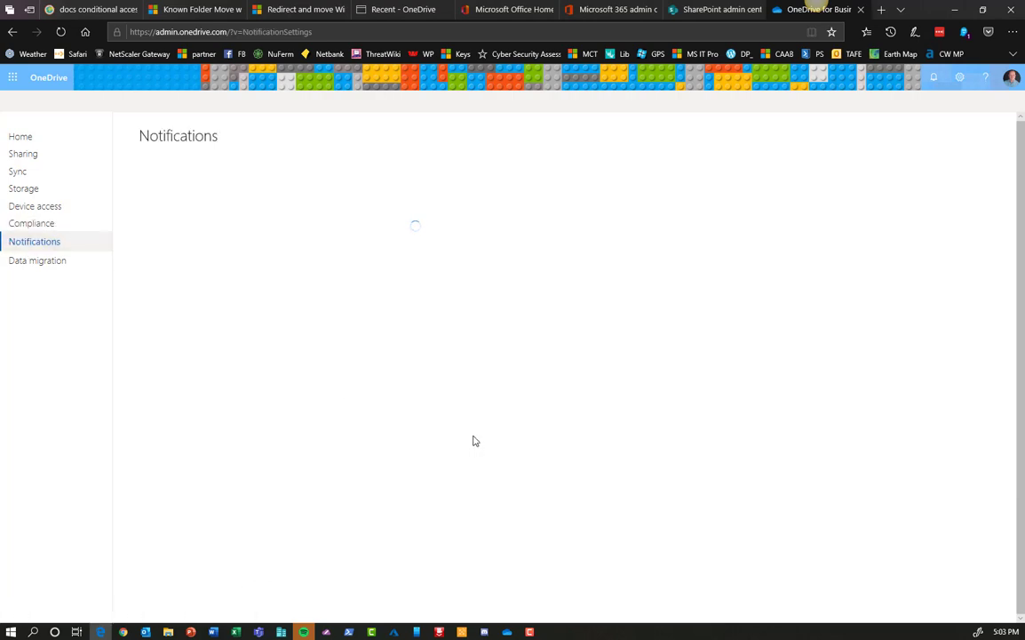